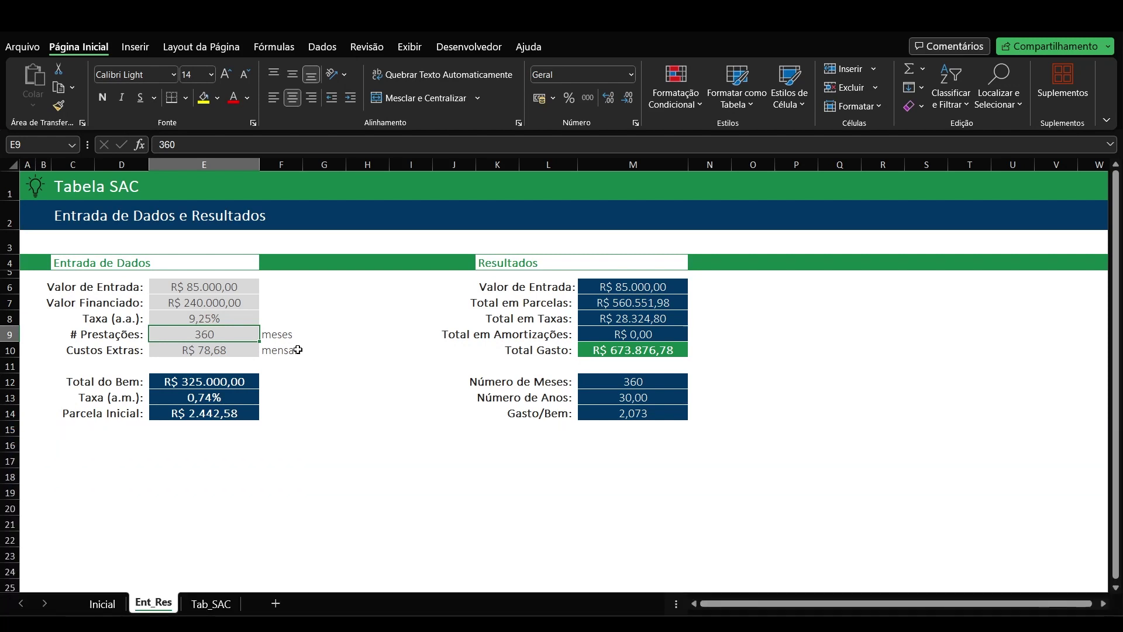
- On Tab_SAC, try an extra amount of 50000 for month 8 and view its Tipo de Amortização options
left_click(210, 604)
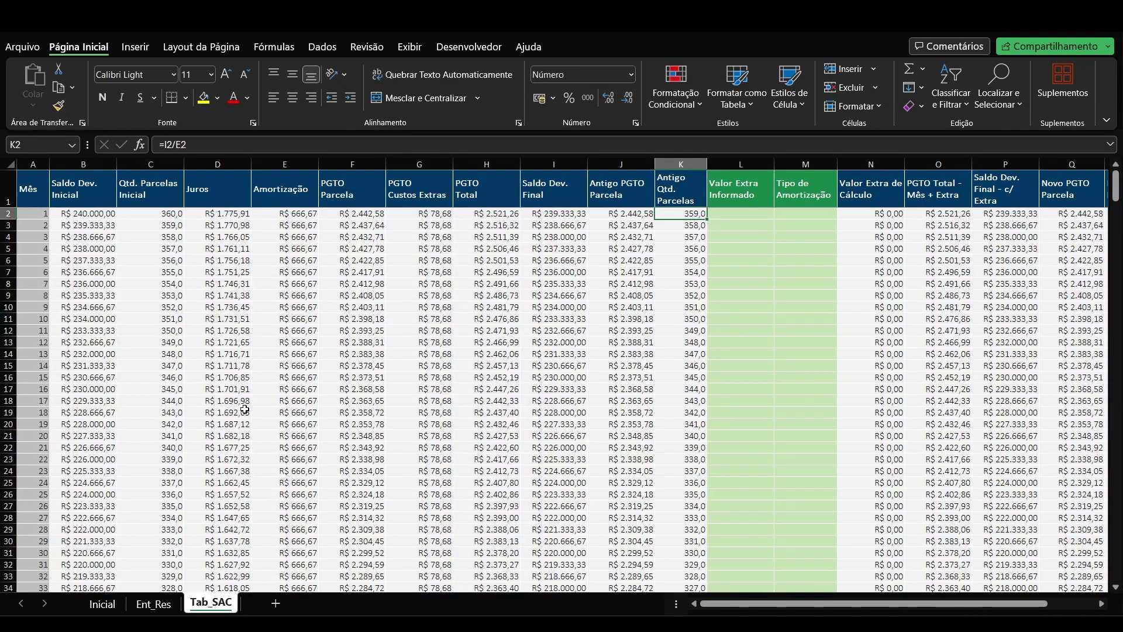
left_click(736, 296)
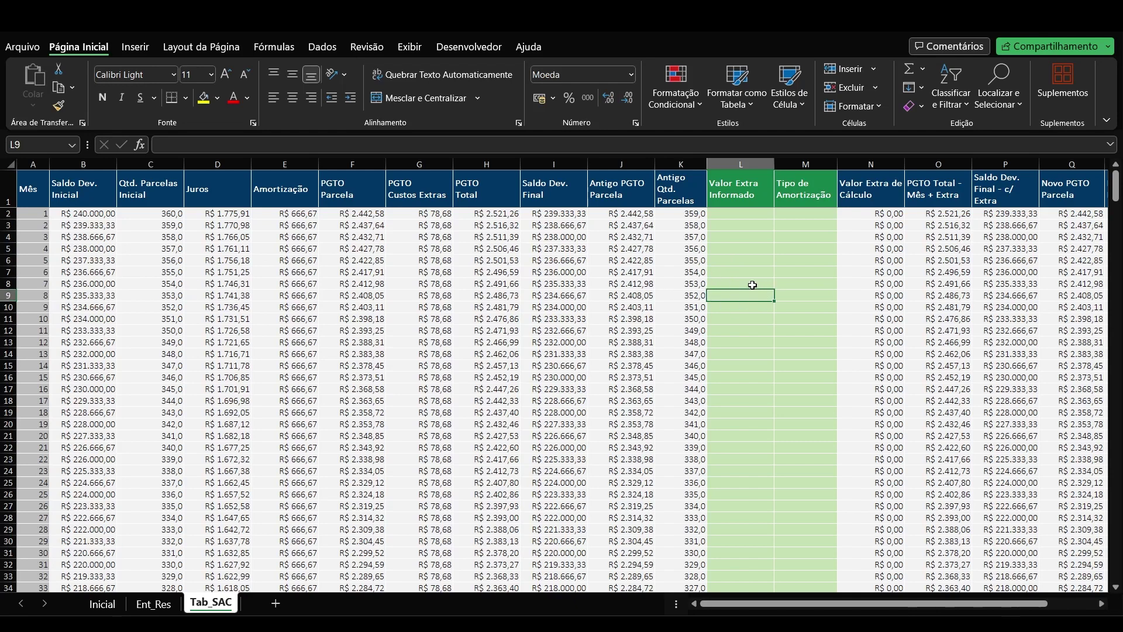
type("50000")
key("Escape")
left_click(829, 296)
left_click(845, 296)
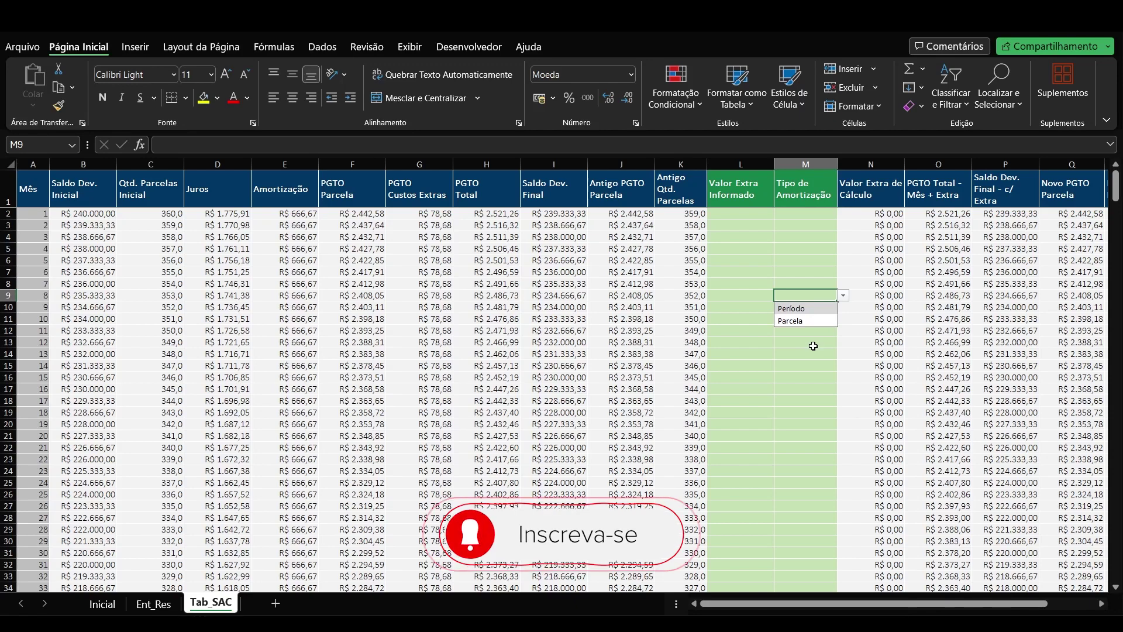
key("Escape")
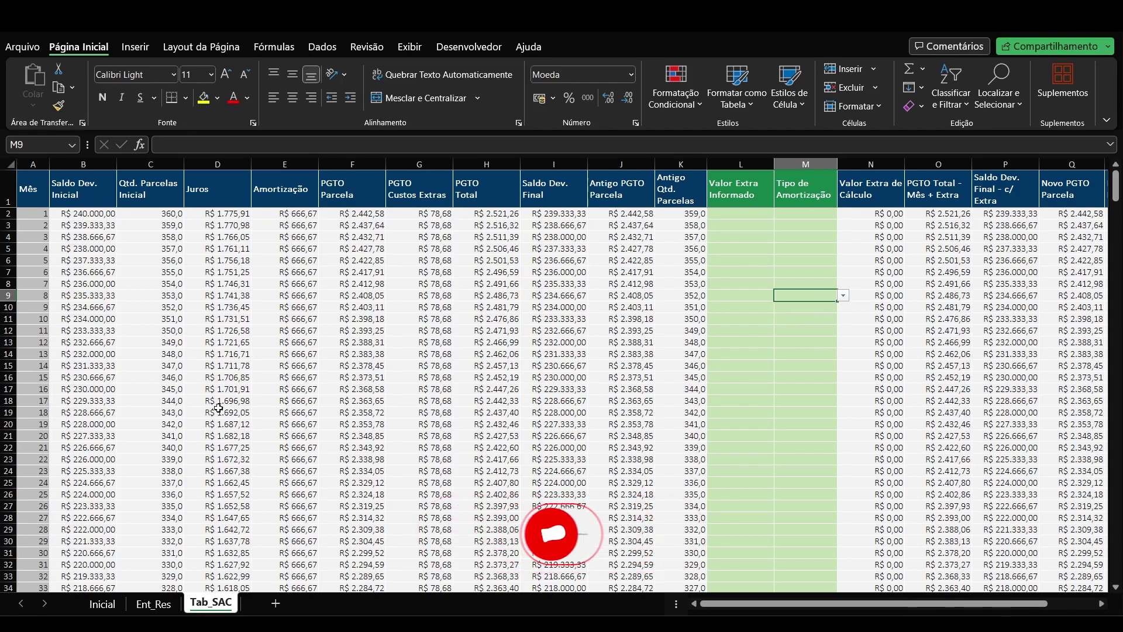
- On Ent_Res, review the Entrada de Dados inputs from Valor de Entrada down to the number of installments and its unit
left_click(154, 603)
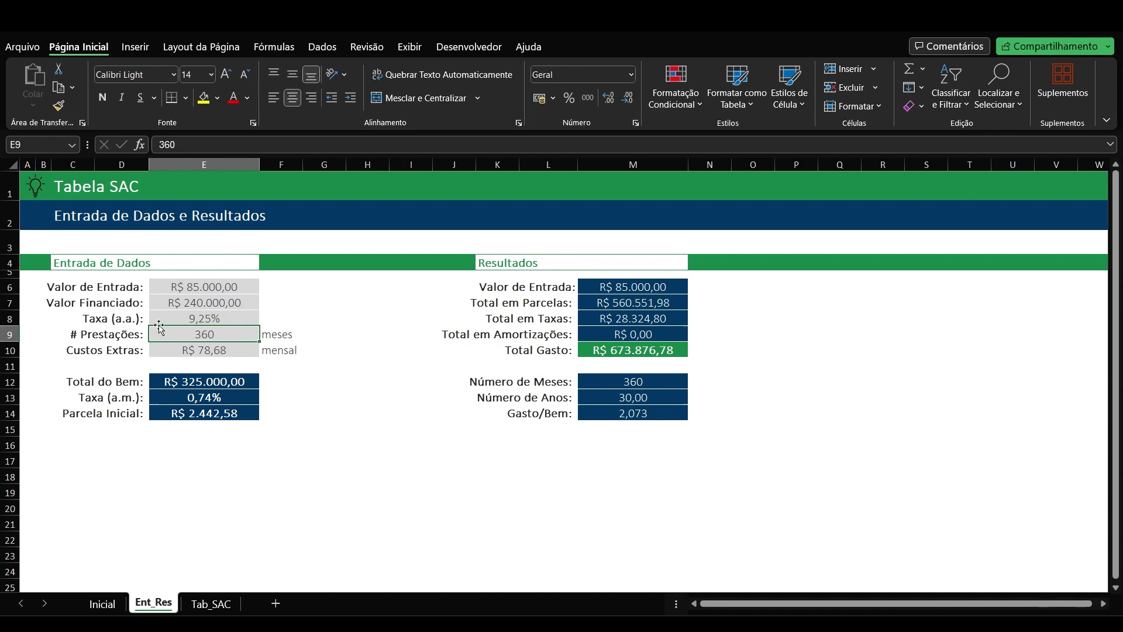
left_click_drag(237, 288, 270, 366)
left_click(230, 288)
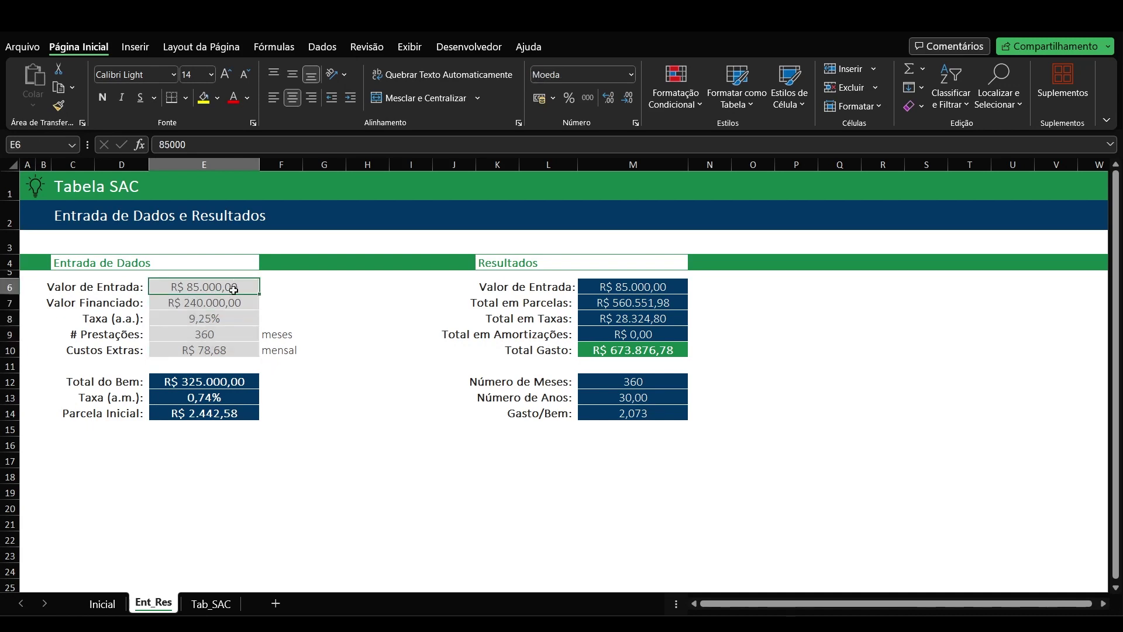
left_click(110, 291)
left_click(231, 287)
key("Down")
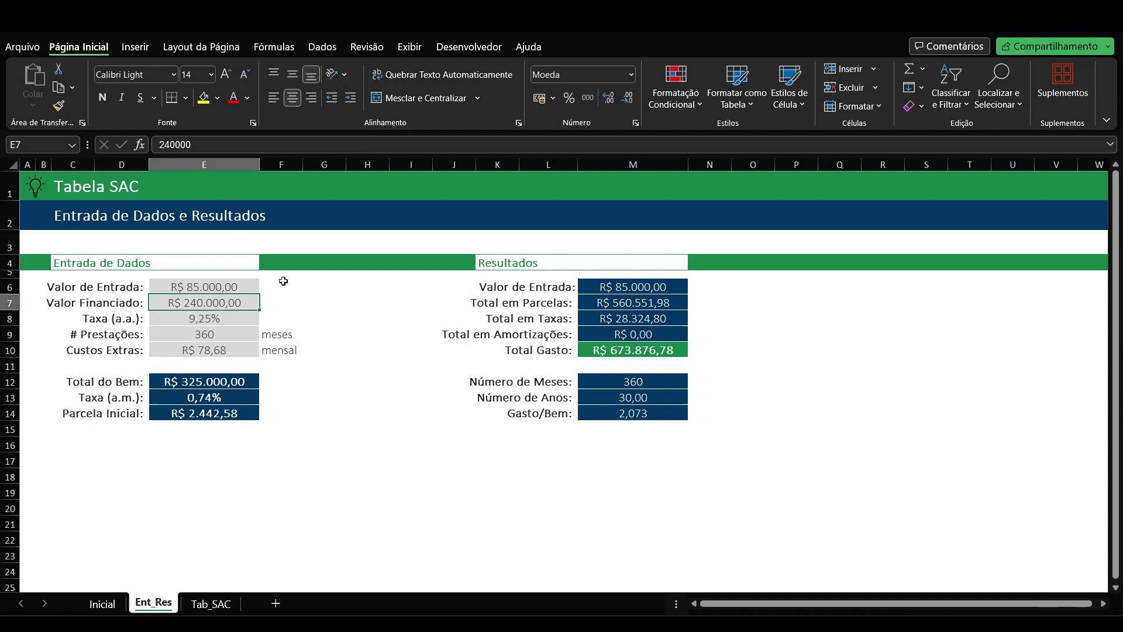
key("Down")
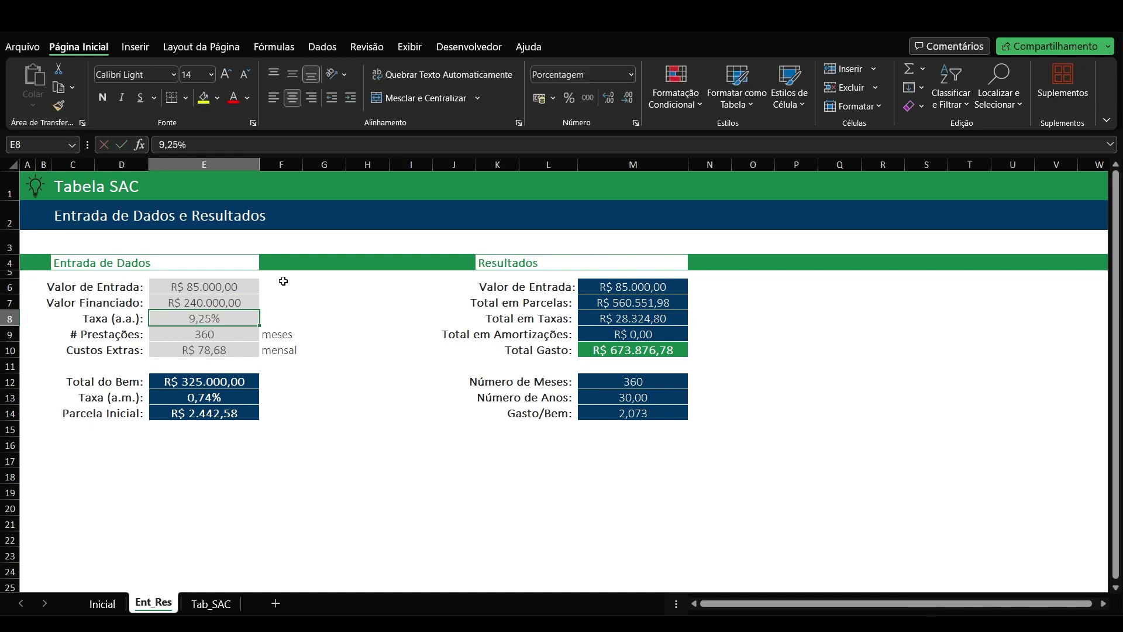
key("Down")
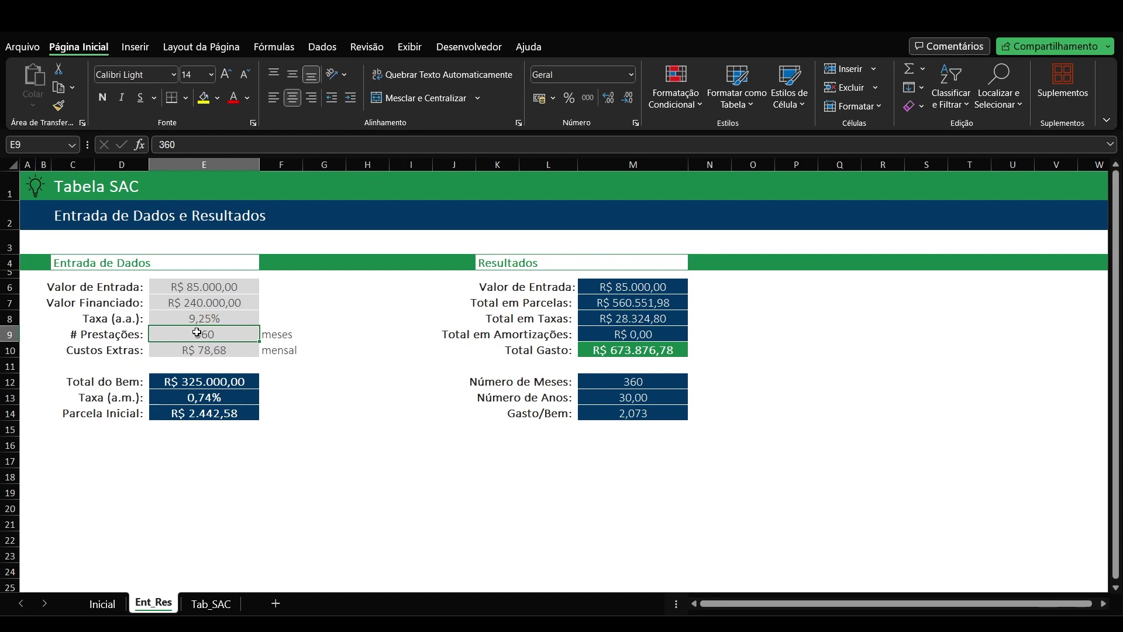
key("Right")
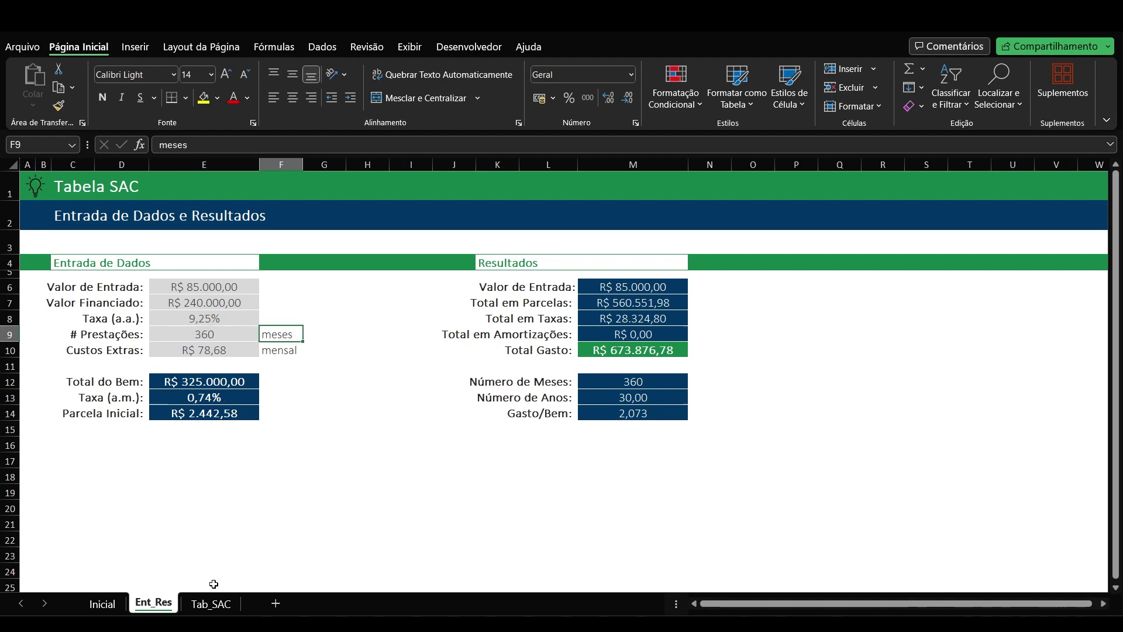
- Try an annual rate (Taxa a.a.) of 10,5% on Ent_Res and check the recalculated schedule on Tab_SAC
left_click(211, 603)
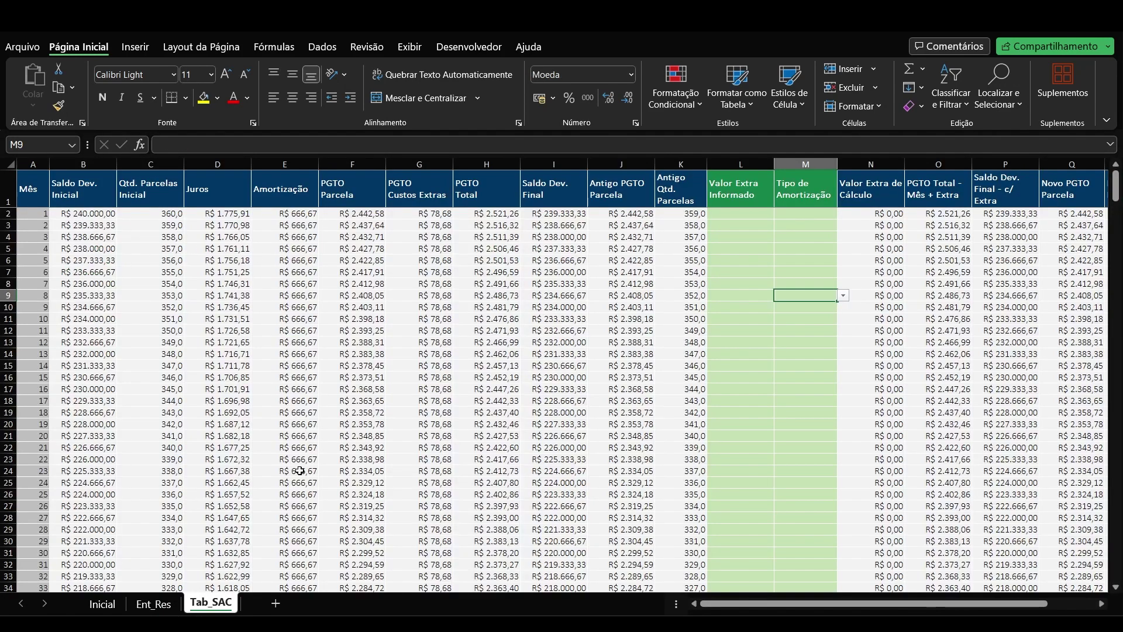
left_click(154, 603)
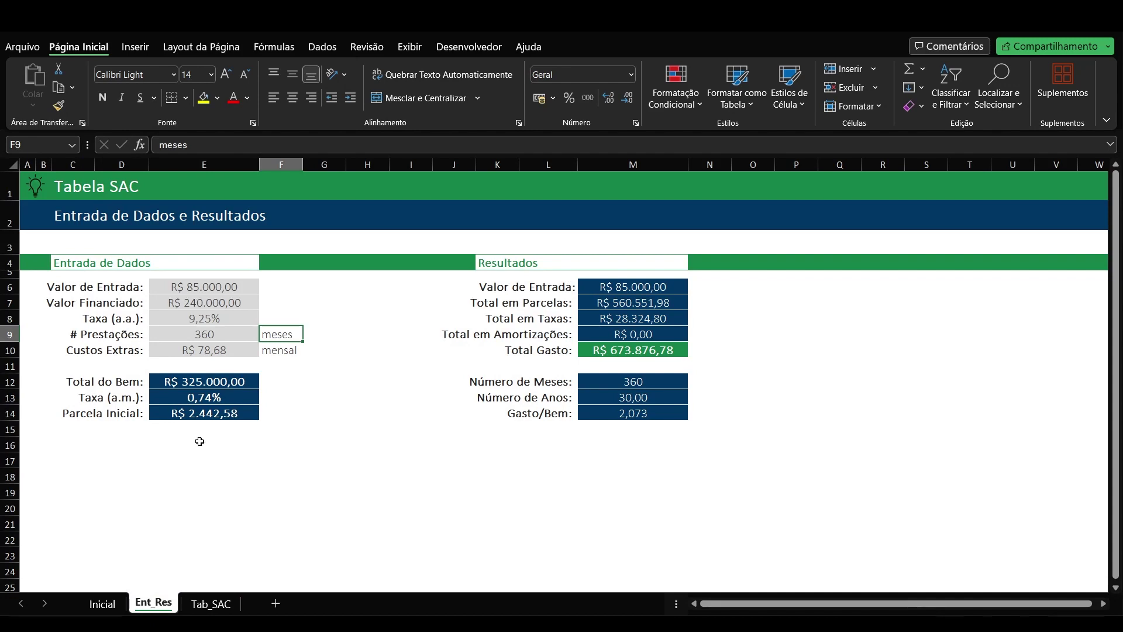
left_click(204, 318)
type("10,5")
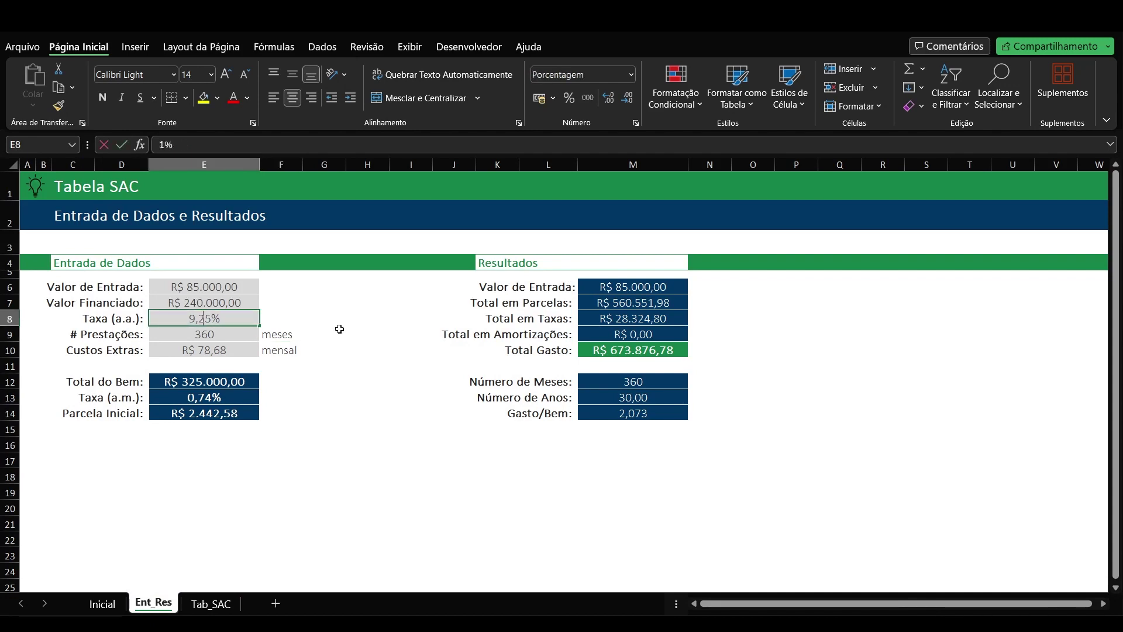
key("Return")
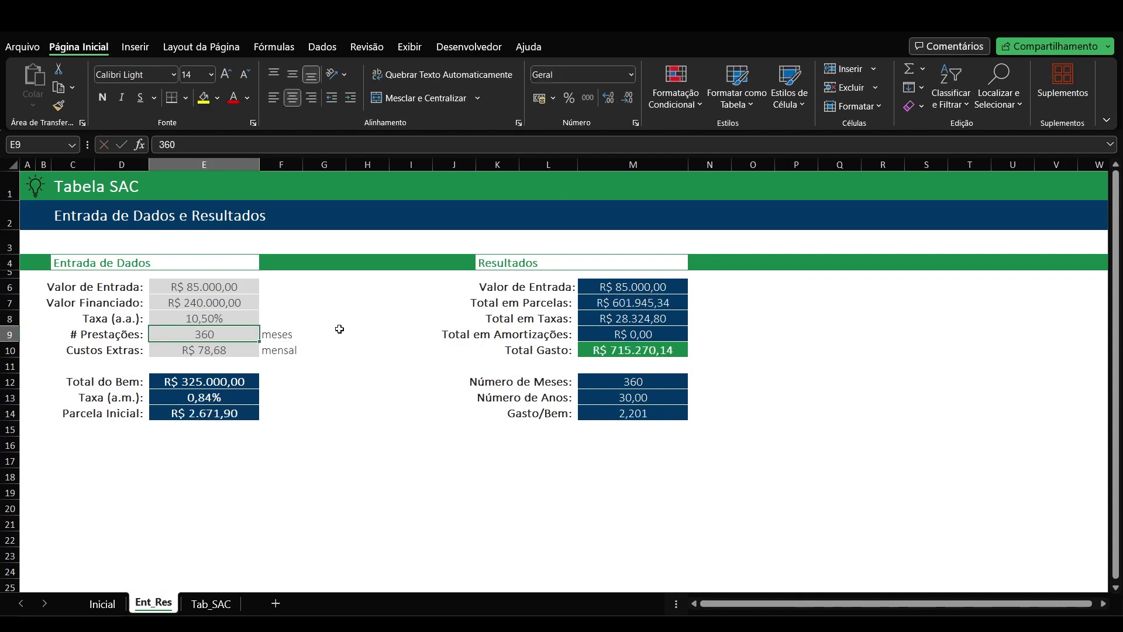
left_click(210, 604)
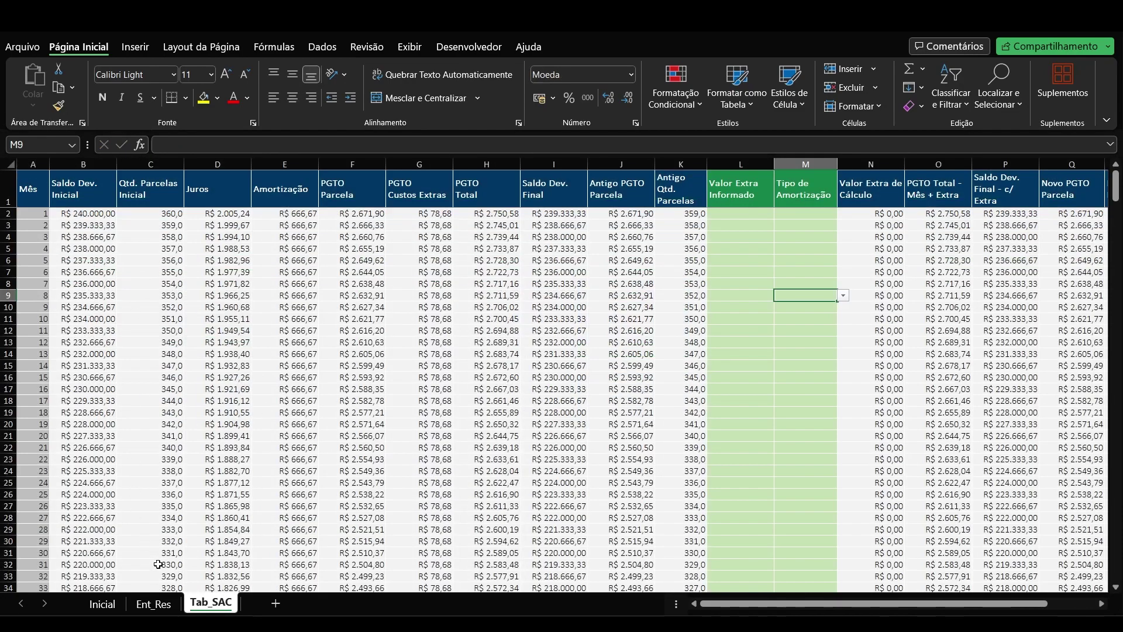
- Undo the annual rate change on Ent_Res and recheck the schedule and extra-amount column on Tab_SAC
left_click(153, 604)
key("ctrl+z")
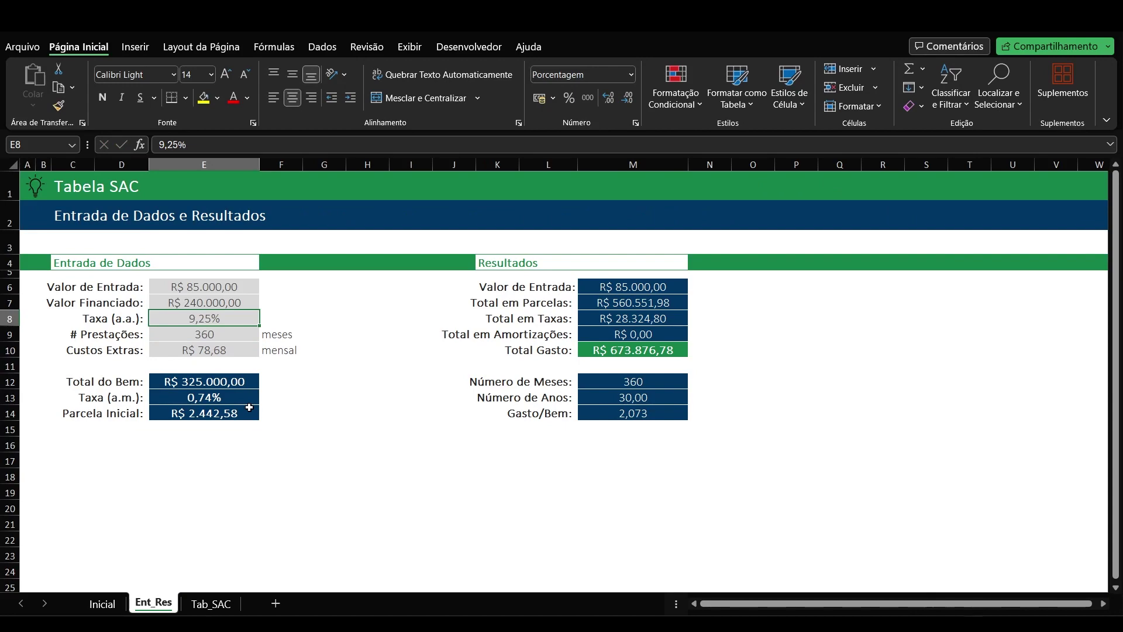
left_click(210, 603)
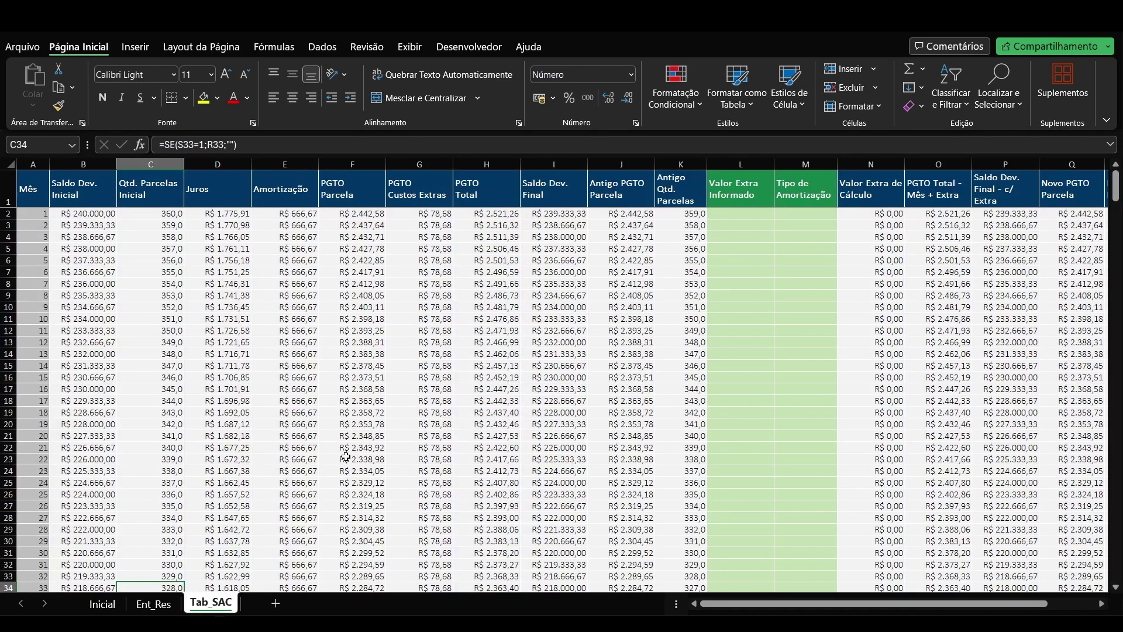
left_click(734, 262)
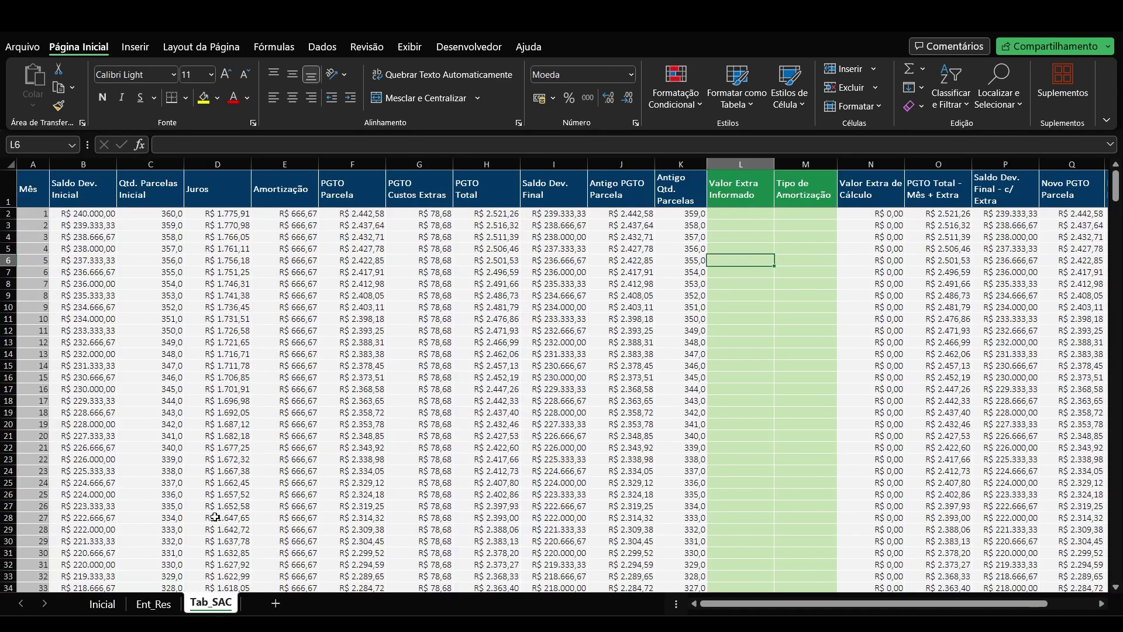
- Examine the calculated Total do Bem, Taxa (a.m.) and Parcela Inicial rows on Ent_Res
left_click(153, 604)
left_click_drag(278, 381, 76, 381)
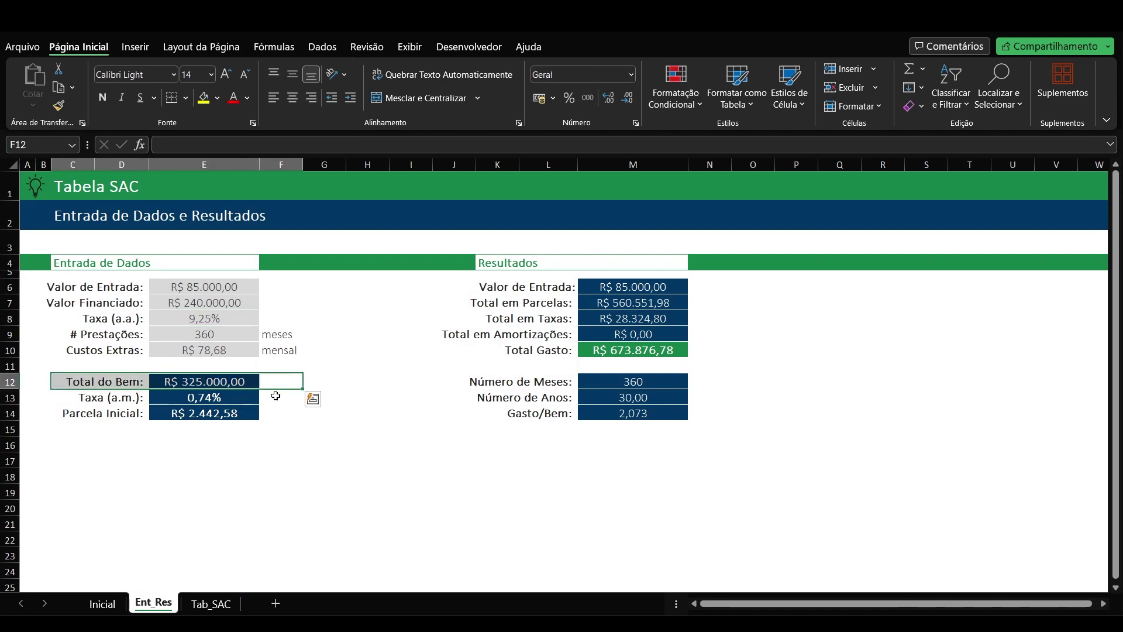
left_click_drag(275, 397, 84, 396)
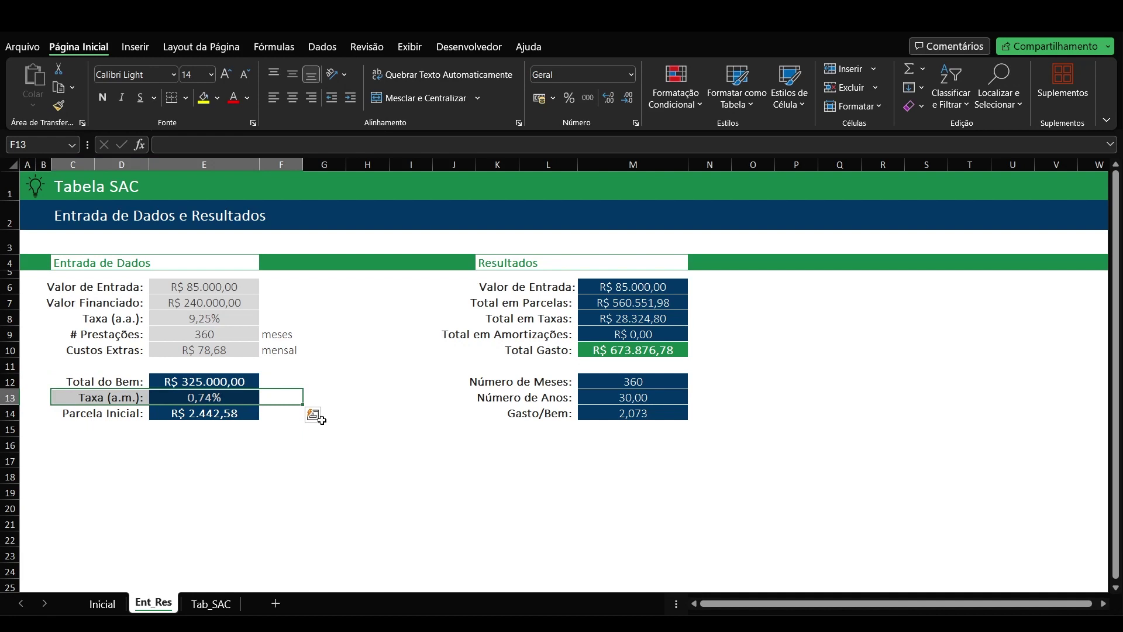
left_click_drag(275, 412, 94, 413)
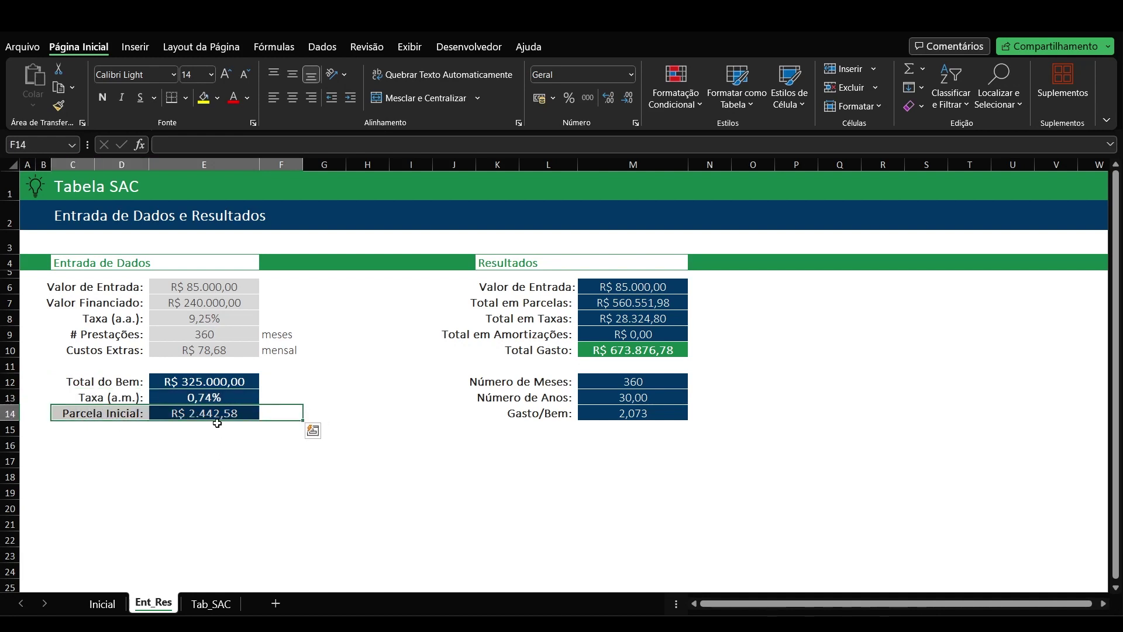
- Review the PGTO Parcela column on Tab_SAC from the first installment to the last one
left_click(219, 603)
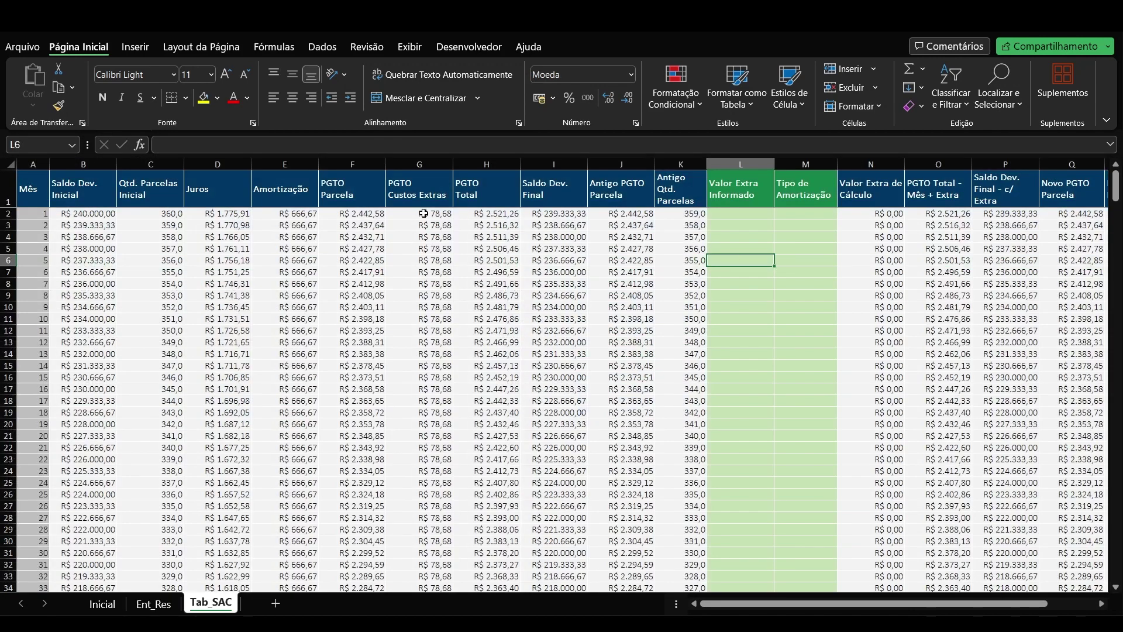
left_click(364, 185)
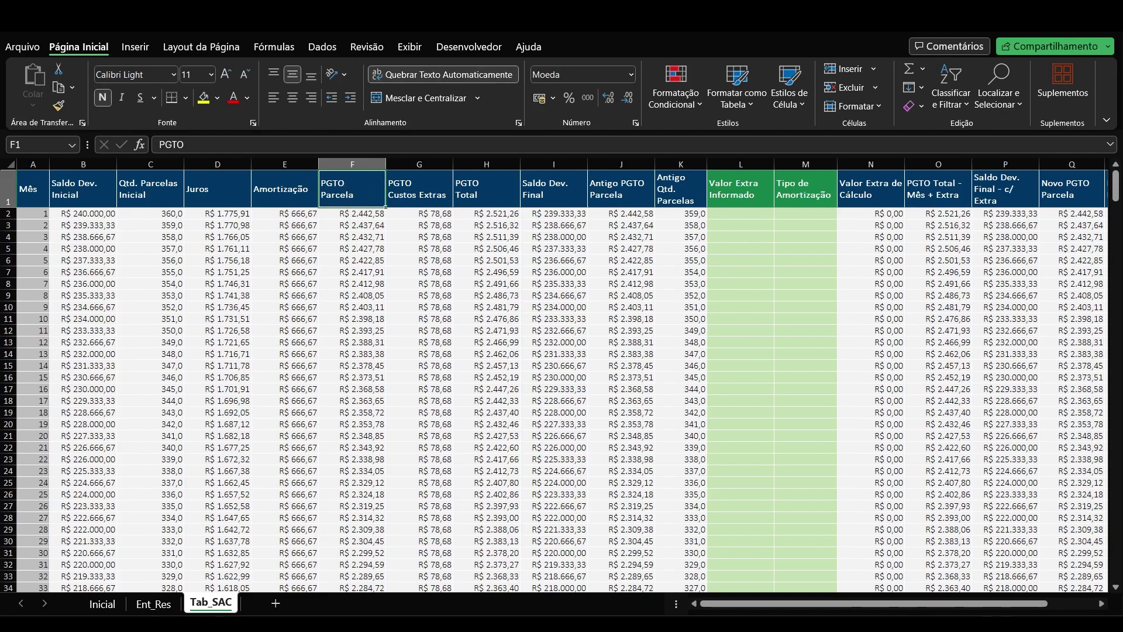
left_click_drag(1115, 186, 1115, 529)
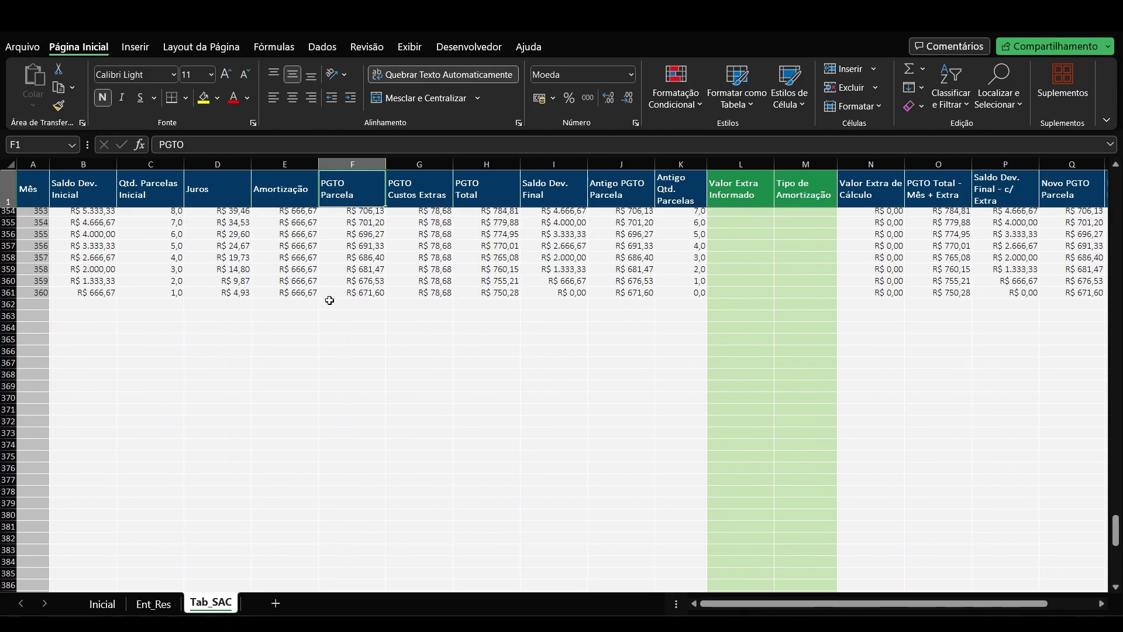
left_click_drag(1115, 529, 1115, 188)
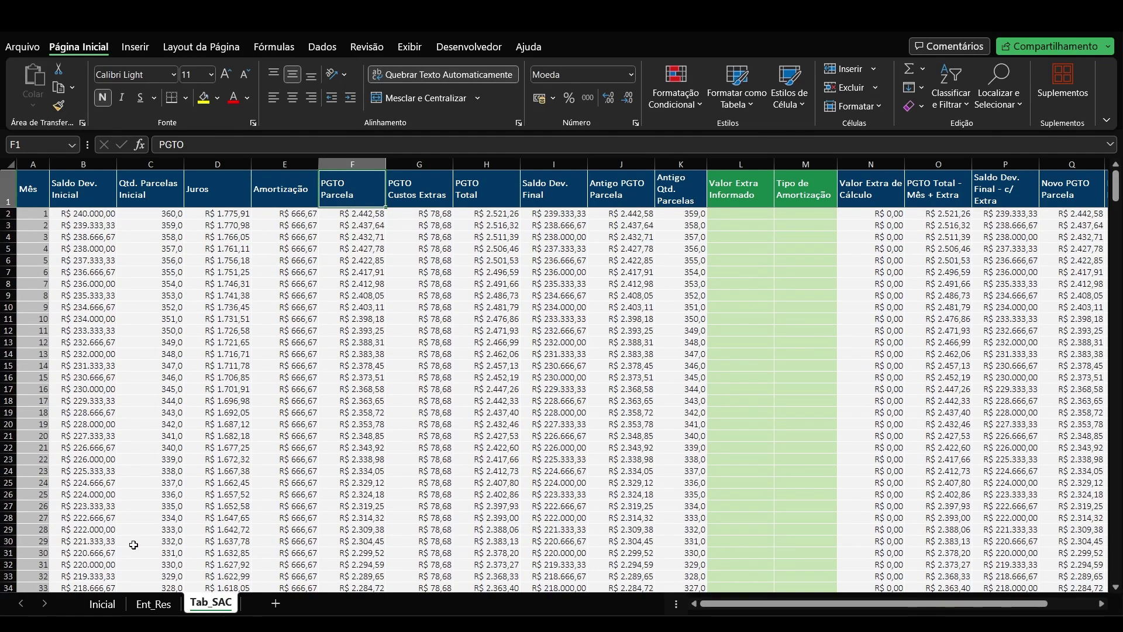
- Compare Total em Parcelas on Ent_Res with the PGTO Parcela, Juros and Amortização columns on Tab_SAC
left_click(153, 604)
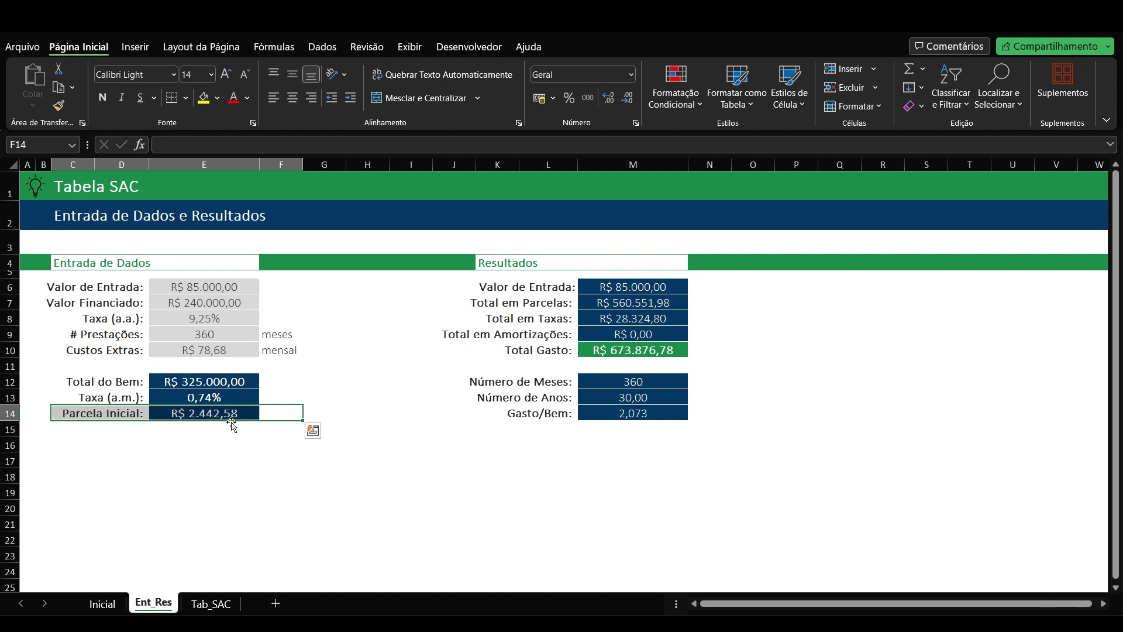
left_click(552, 300)
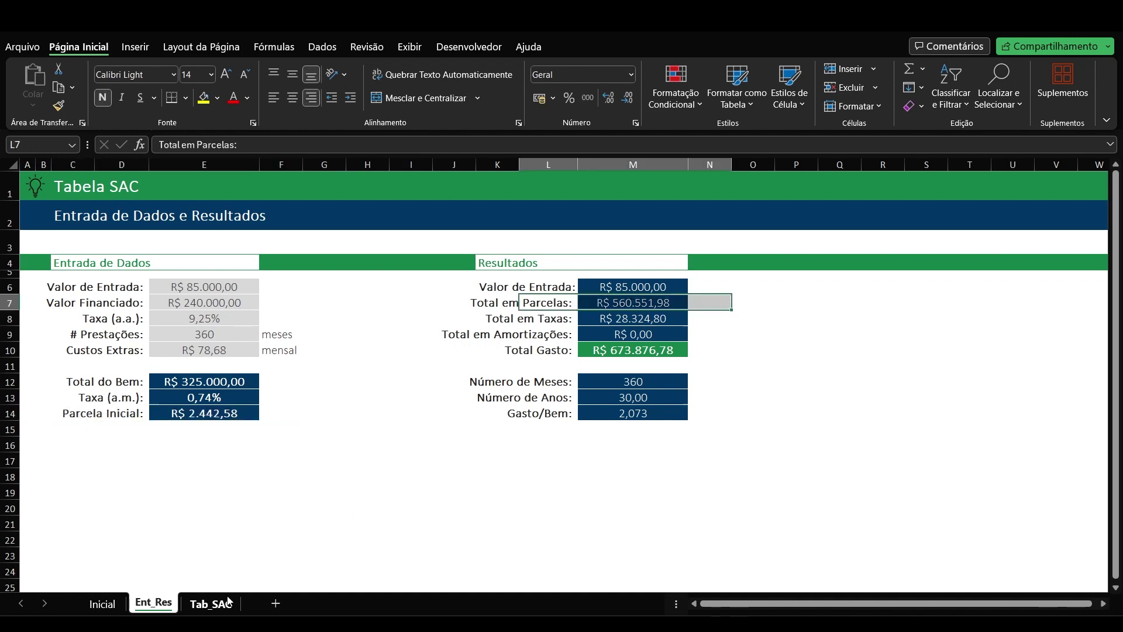
left_click(210, 604)
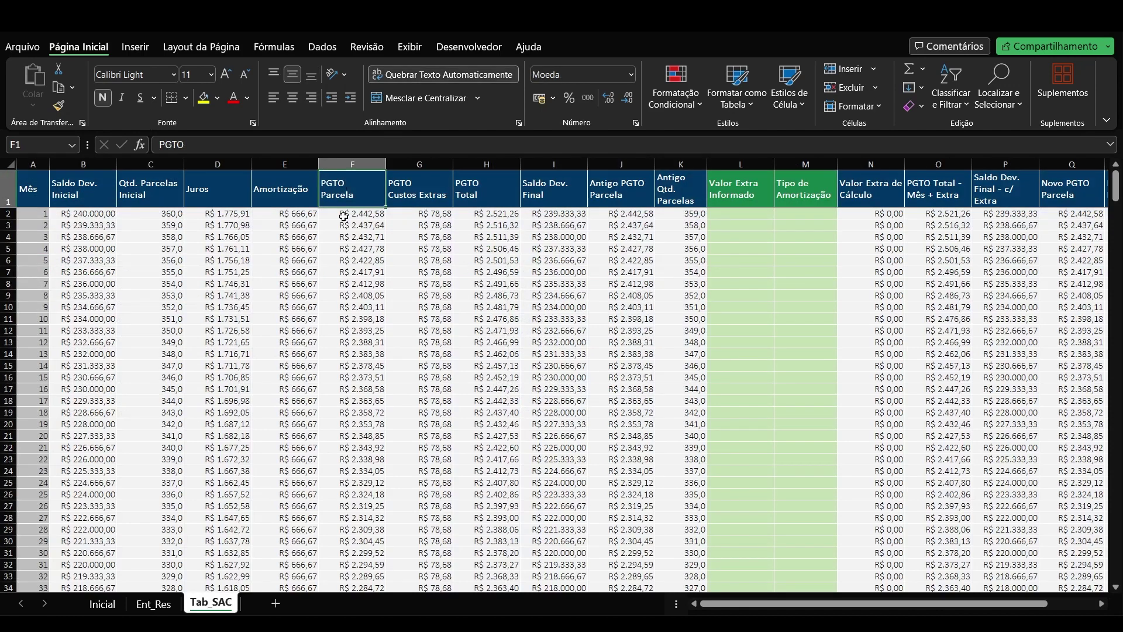
left_click(346, 176)
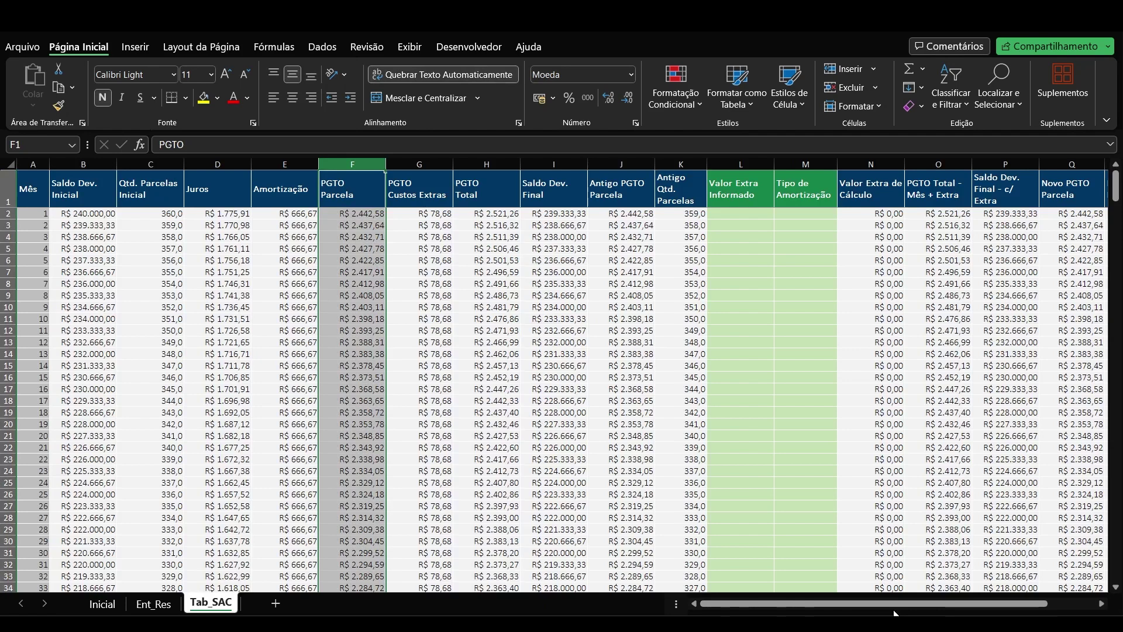
left_click(228, 163)
left_click(285, 163)
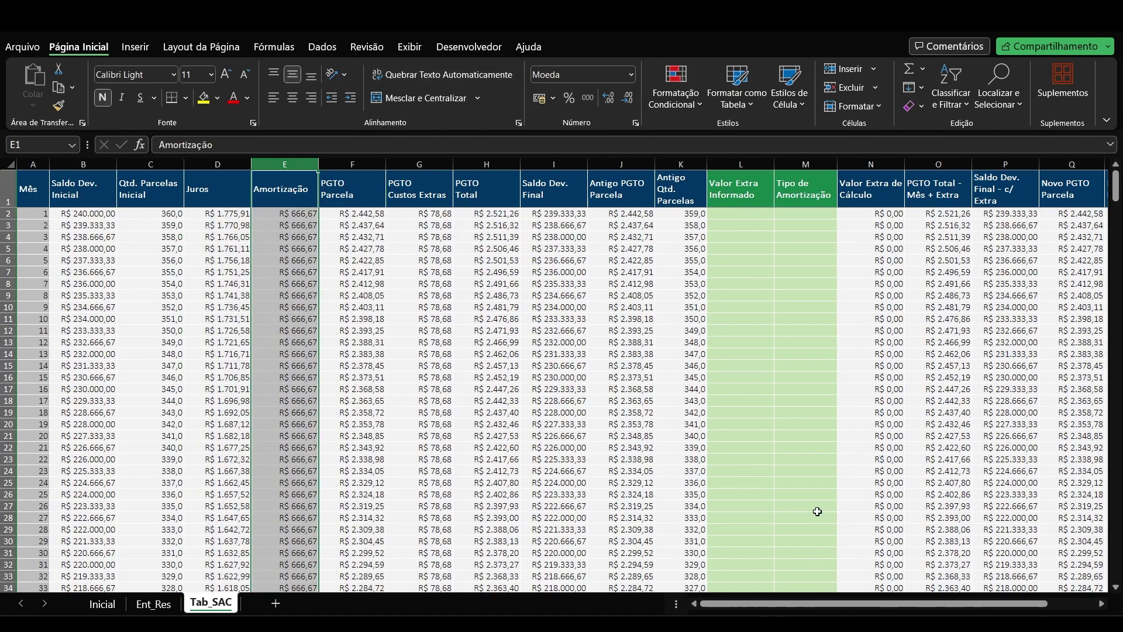
- Examine Total em Taxas in the Resultados block and the number of installments on Ent_Res
left_click(153, 604)
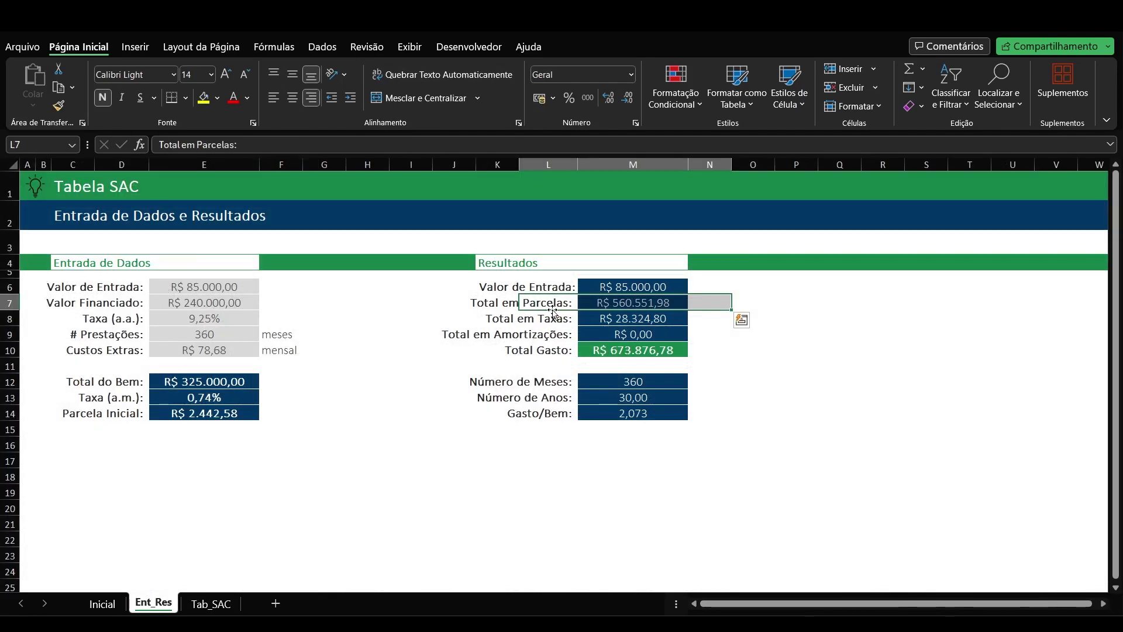
left_click_drag(550, 318, 769, 320)
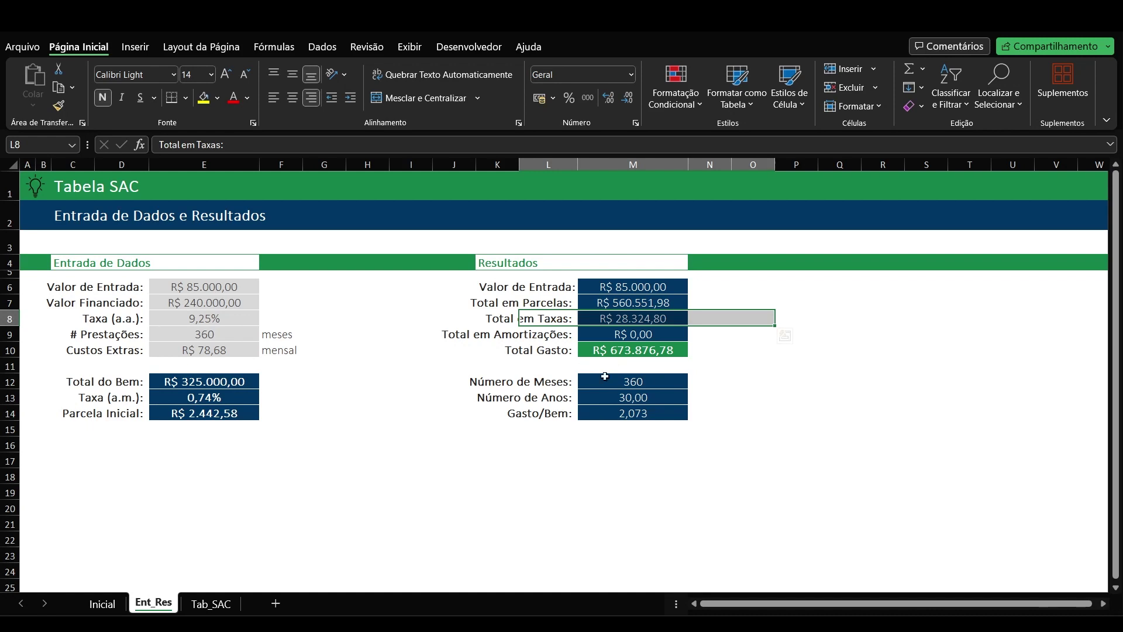
left_click(256, 331)
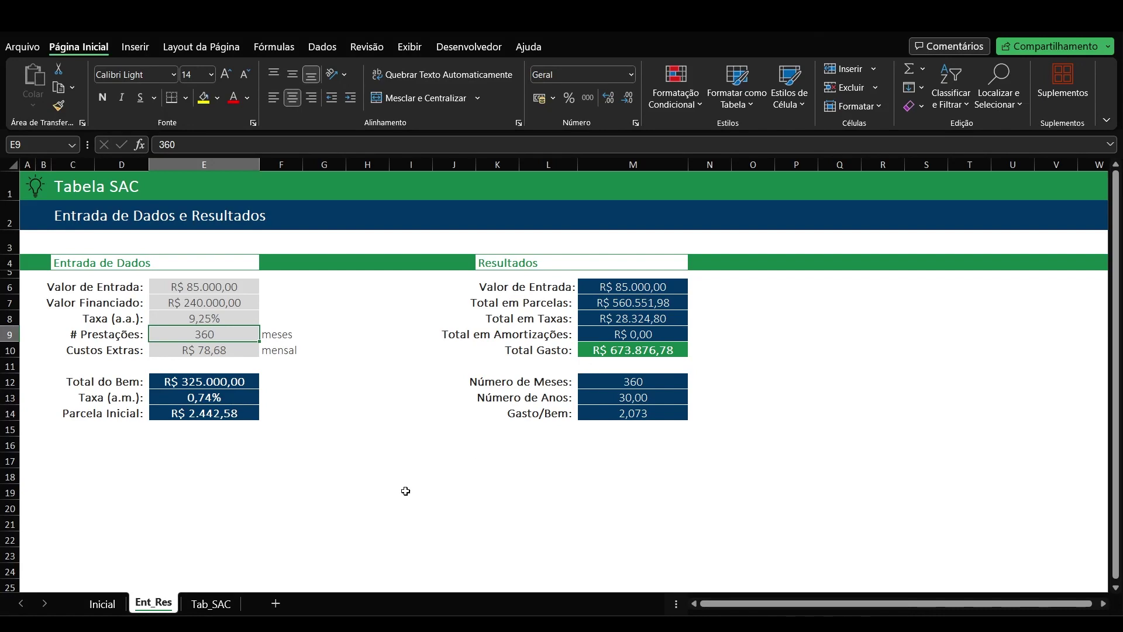
- Add a new worksheet after Tab_SAC and set the font of all its cells to Calibri Light
left_click(211, 603)
left_click(275, 603)
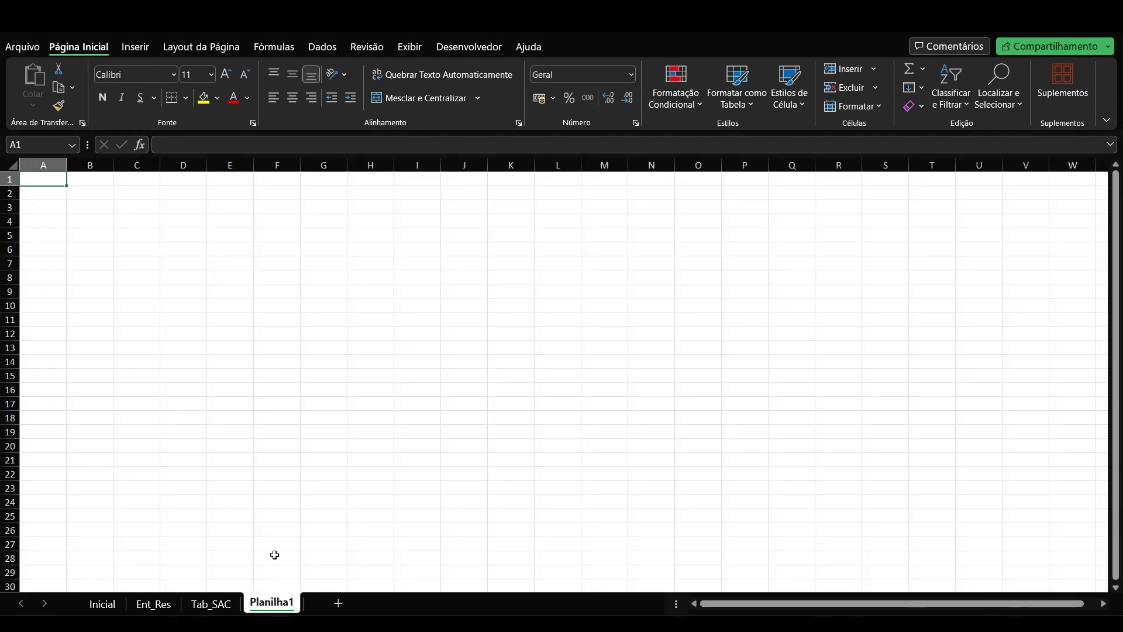
left_click(12, 165)
left_click(138, 75)
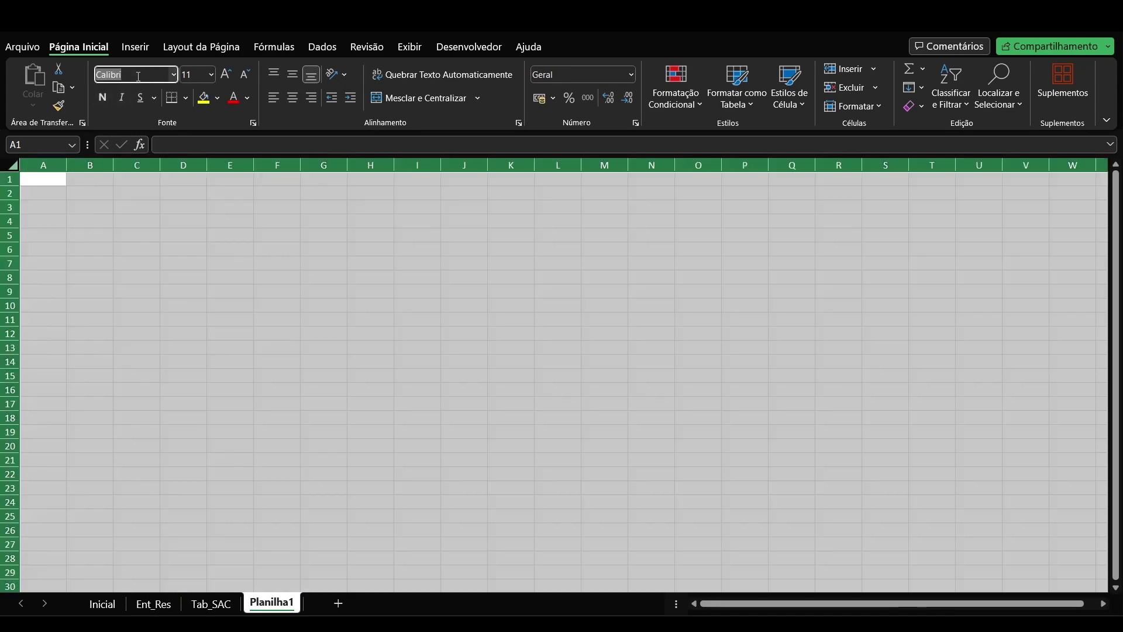
type("Calibri")
key("Return")
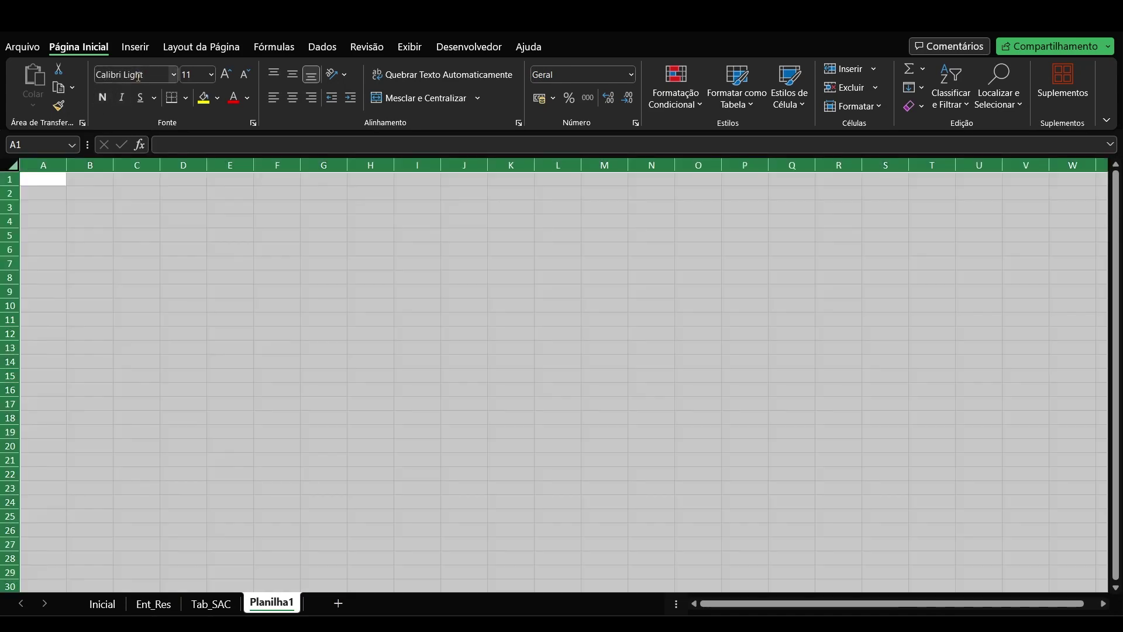
left_click(171, 233)
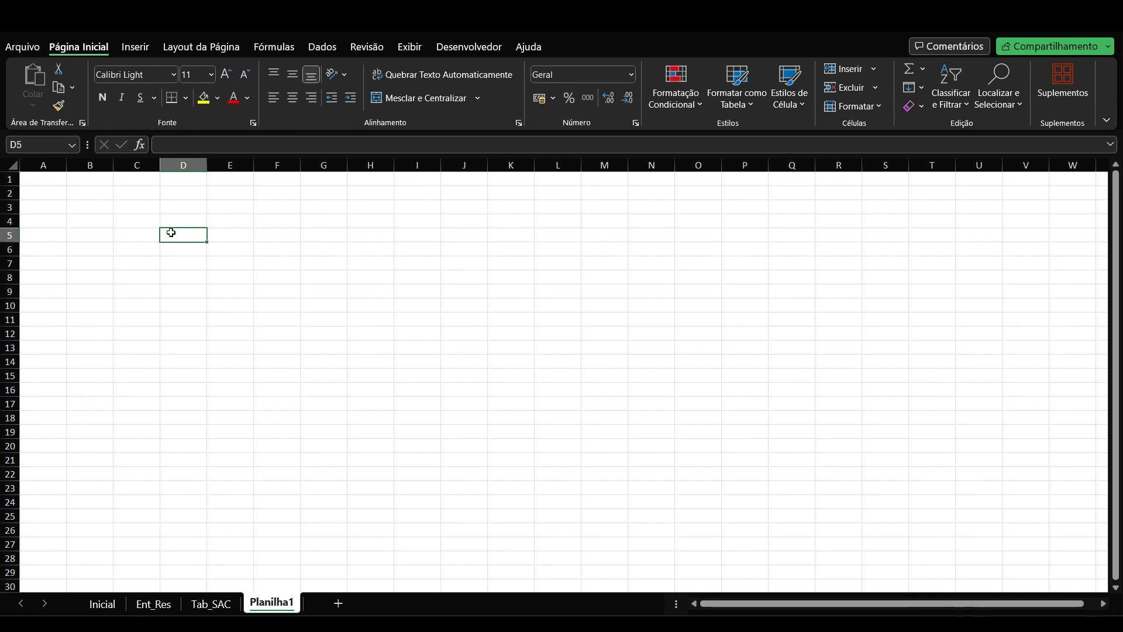
- Enter the loan terms 15, 20, 25, 30 and 35 across cells E4 to I4 of Planilha1
left_click(1085, 623)
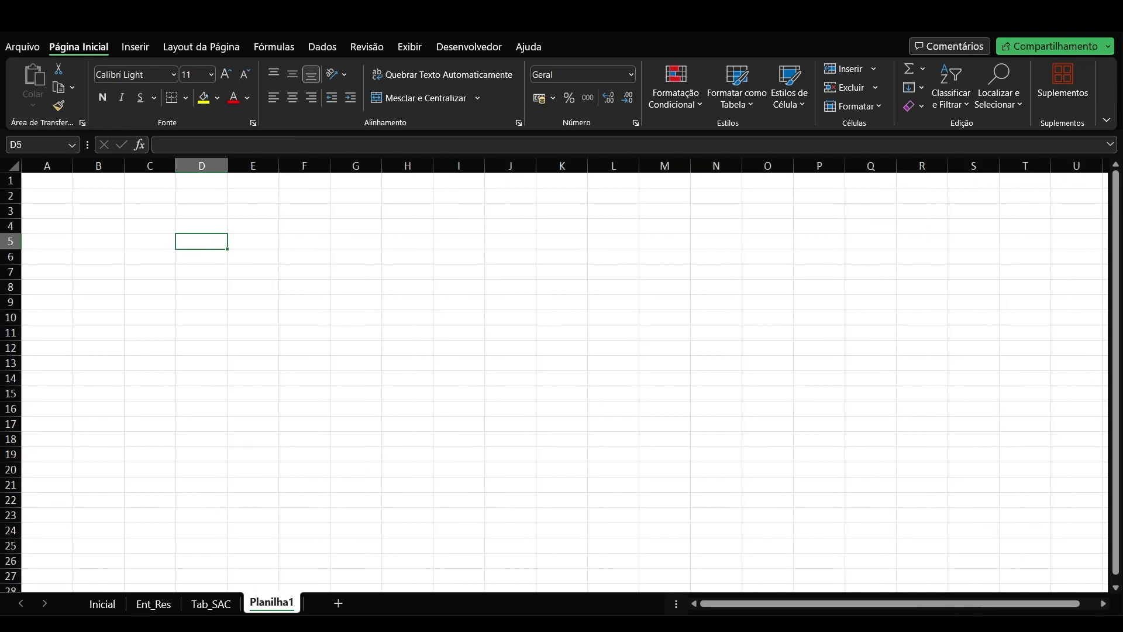
left_click(1085, 623)
left_click(175, 238)
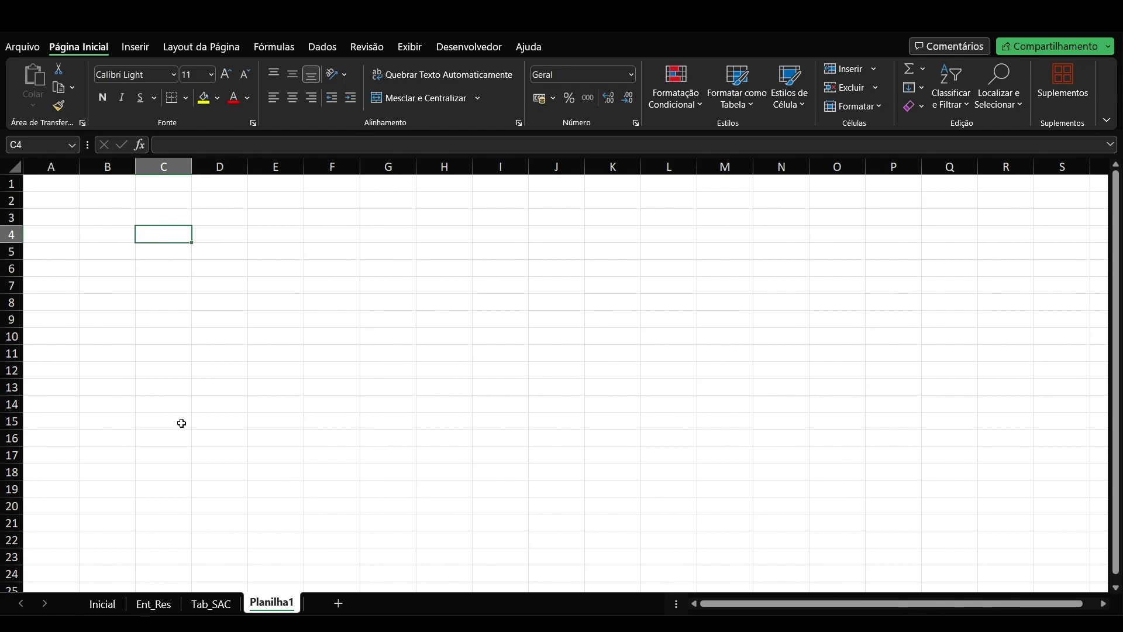
left_click(280, 237)
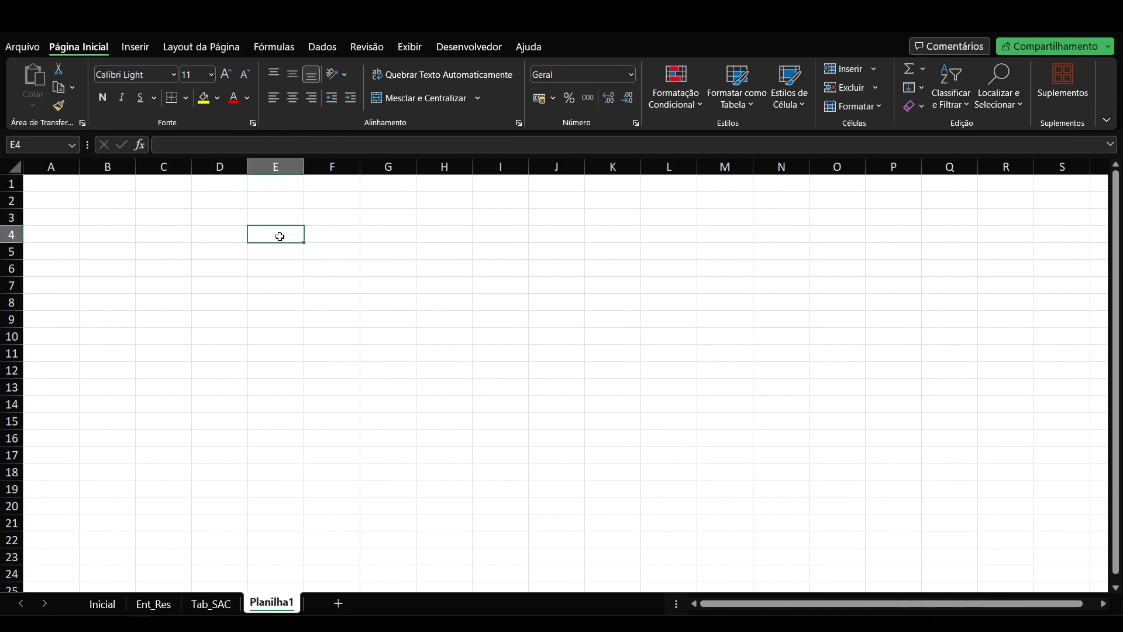
type("15")
key("Right")
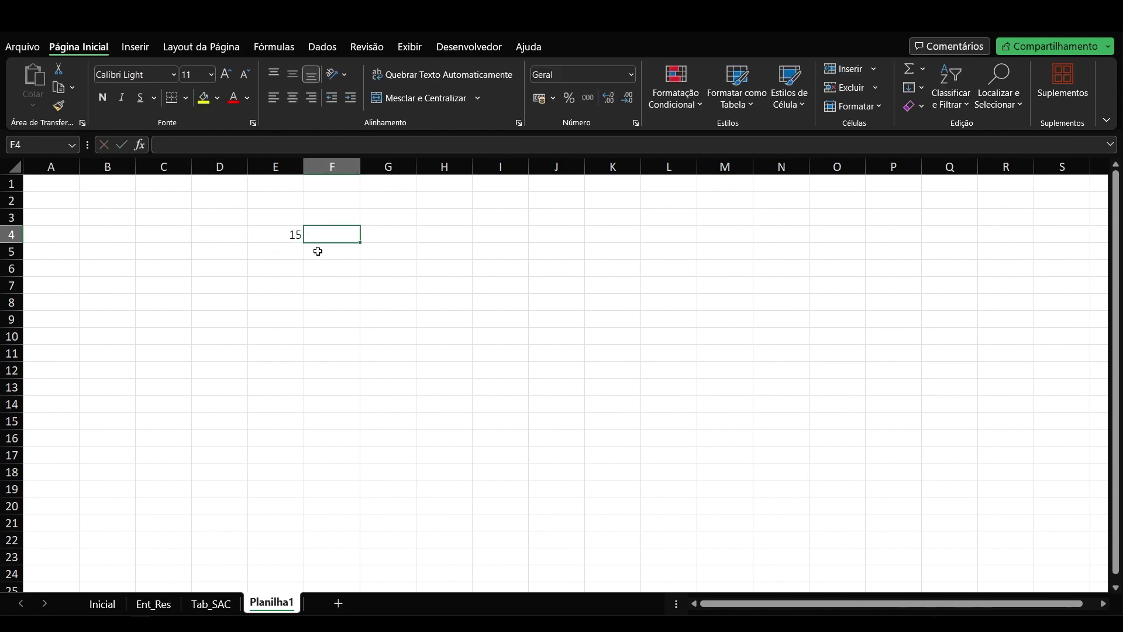
type("20")
key("Return")
key("Up")
key("Right")
type("25")
key("Right")
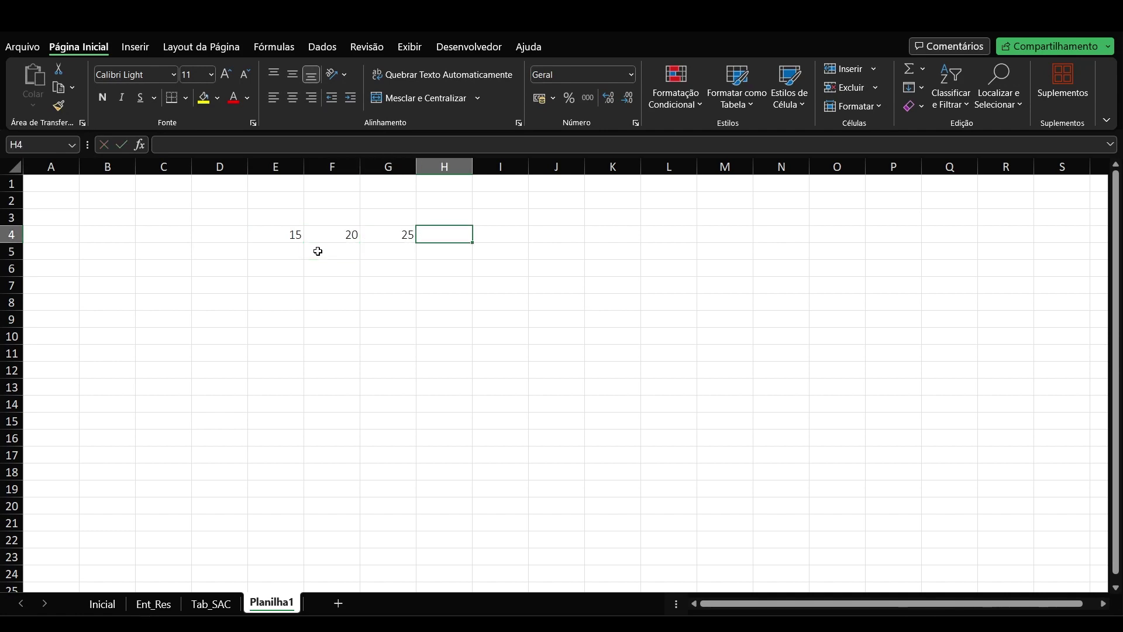
type("30")
key("Right")
type("35")
key("Return")
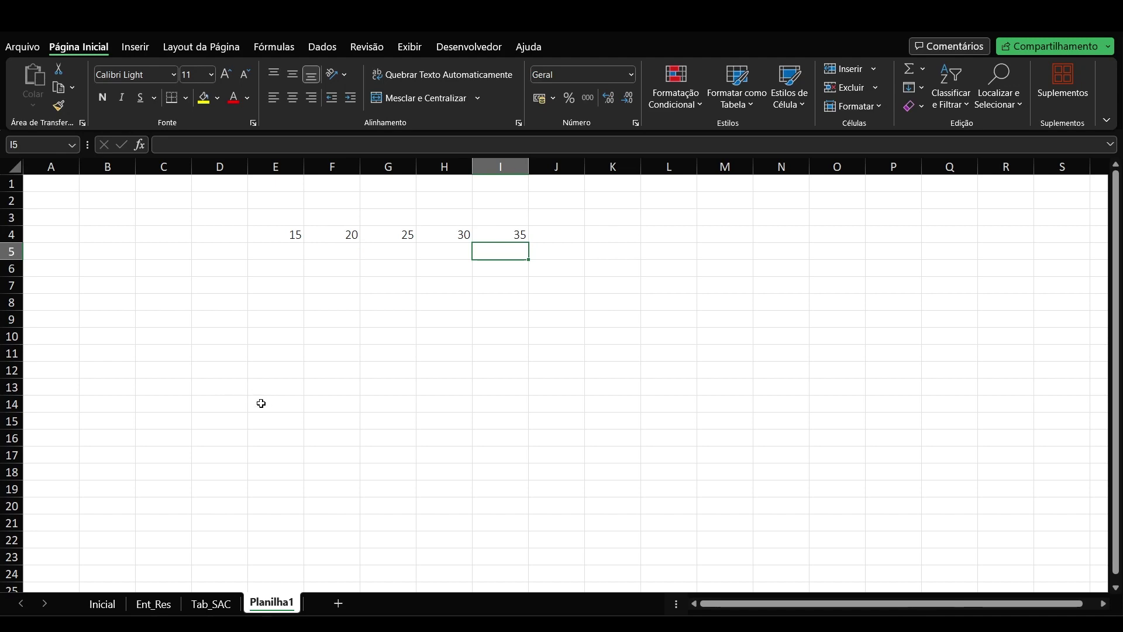
- Copy the Resultados labels and values in L6:M14 of Ent_Res and paste them at D5 of Planilha1
left_click(213, 603)
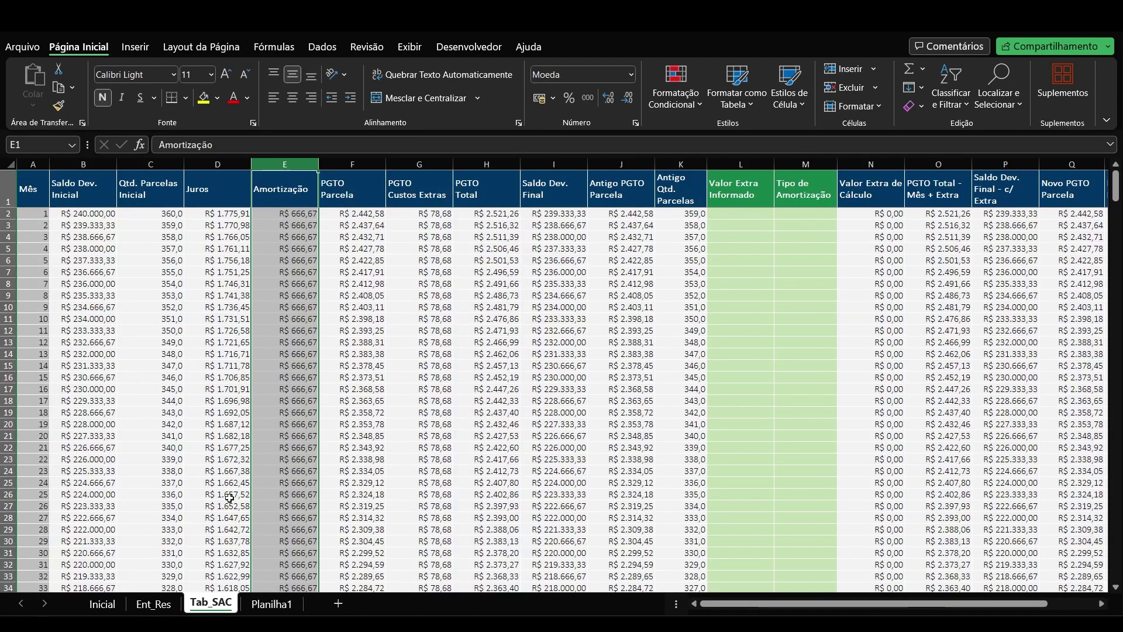
left_click(153, 603)
left_click_drag(553, 286, 582, 413)
key("ctrl+c")
left_click(272, 603)
left_click(214, 246)
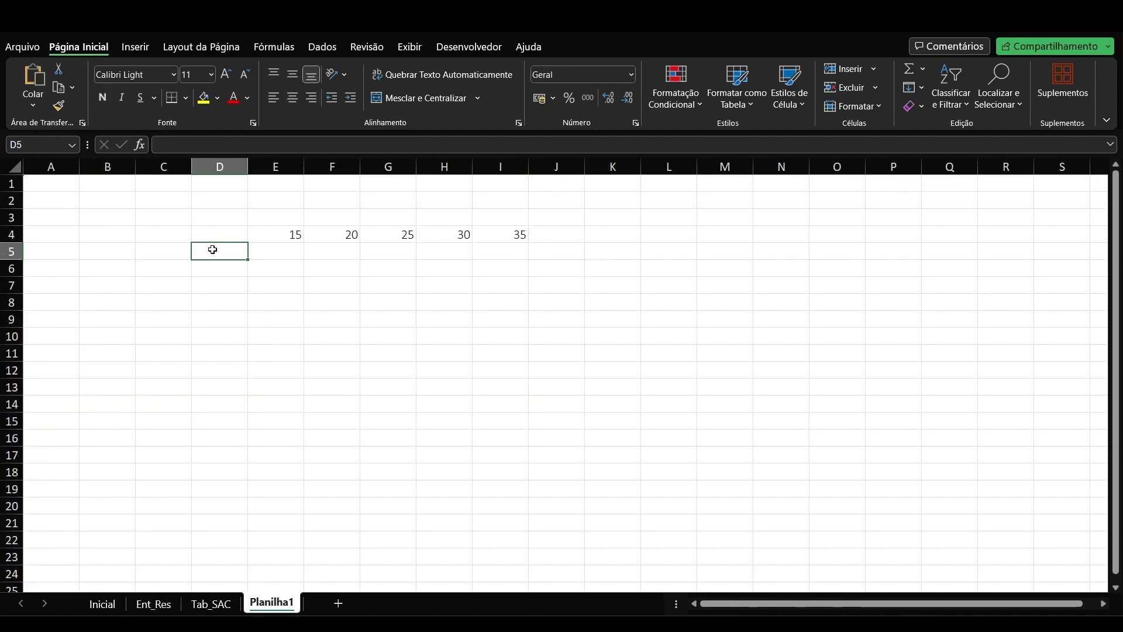
key("ctrl+v")
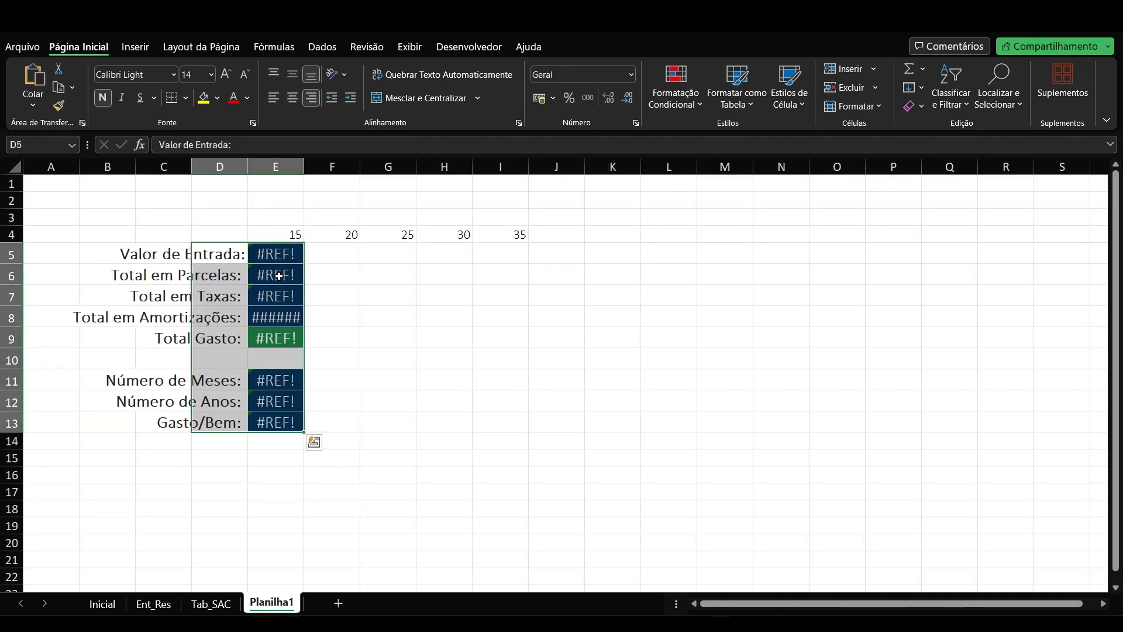
- Copy the pasted result cells E5:E13 across columns F to I
left_click_drag(276, 255, 277, 420)
key("ctrl+c")
left_click_drag(328, 249, 492, 252)
key("Return")
left_click(286, 252)
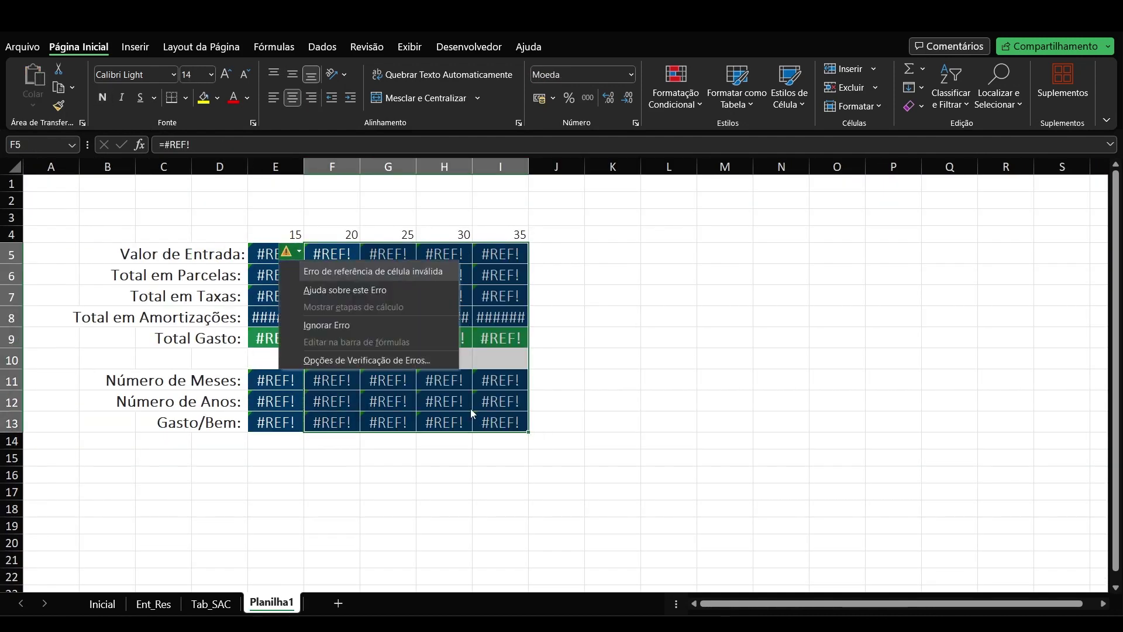
key("Escape")
- Clear the contents of the result cells E5:I13 and insert an empty row beneath the loan terms
left_click(497, 421)
left_click_drag(430, 381, 500, 234)
key("Delete")
left_click(327, 217)
right_click(3, 258)
left_click(65, 405)
- Give the loan terms in E4:I4 a light blue fill and larger text, and widen columns E to I
left_click(218, 98)
left_click(295, 157)
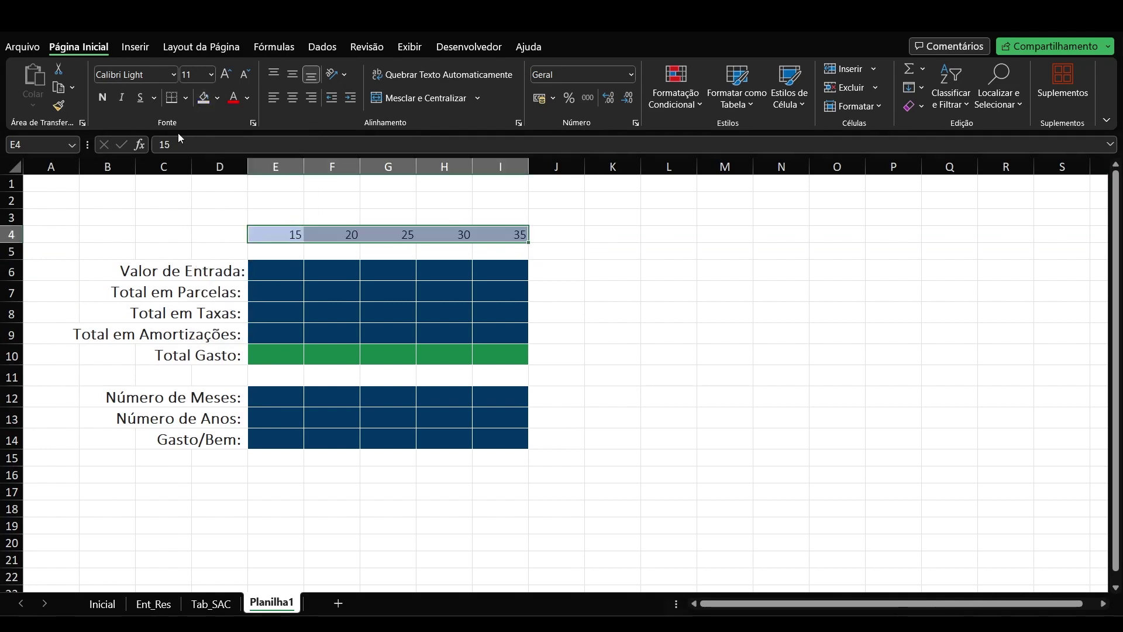
left_click(226, 74)
left_click(226, 75)
left_click(388, 316)
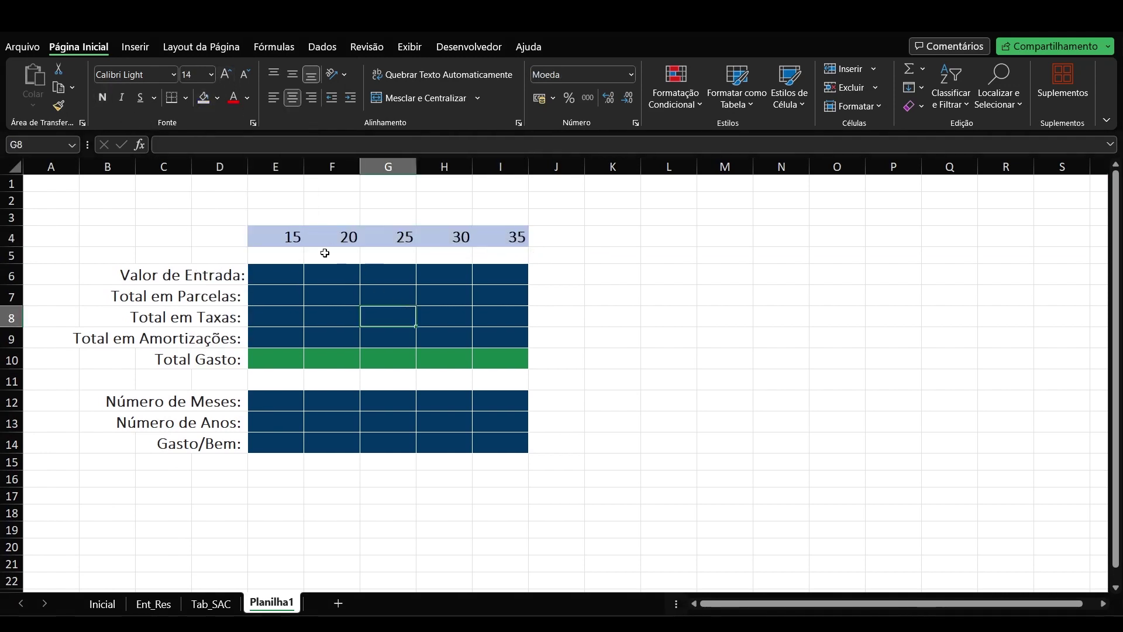
left_click_drag(275, 166, 358, 167)
- Convert the first loan term to months in E2 with the formula =E4*12
left_click(338, 206)
type("=")
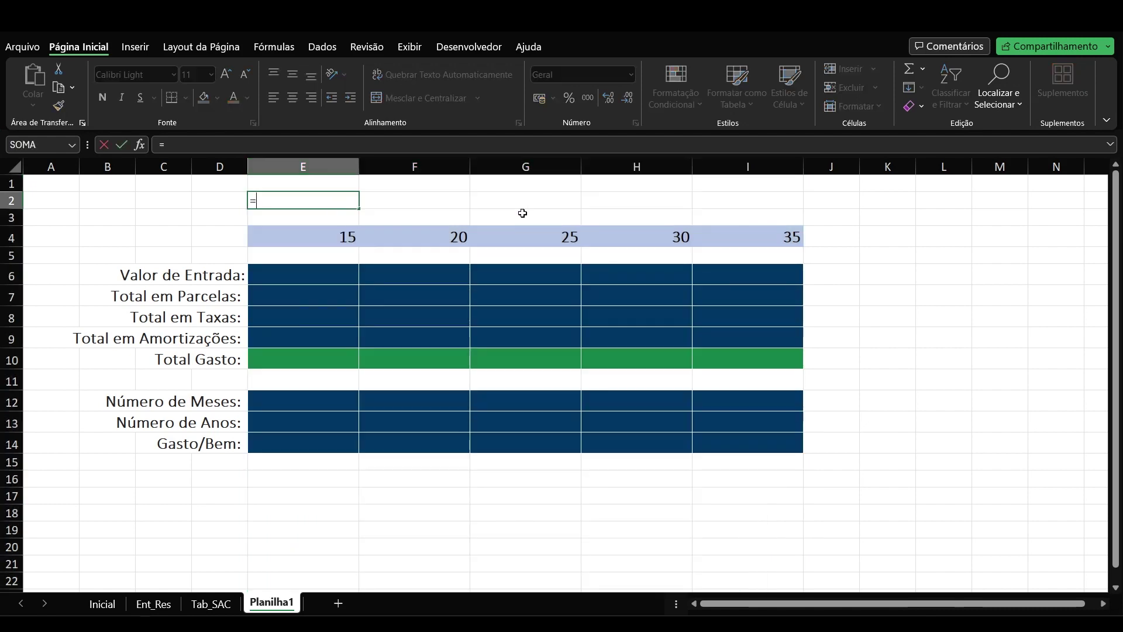
key("Down")
key("Down")
type("*12")
key("ctrl+Return")
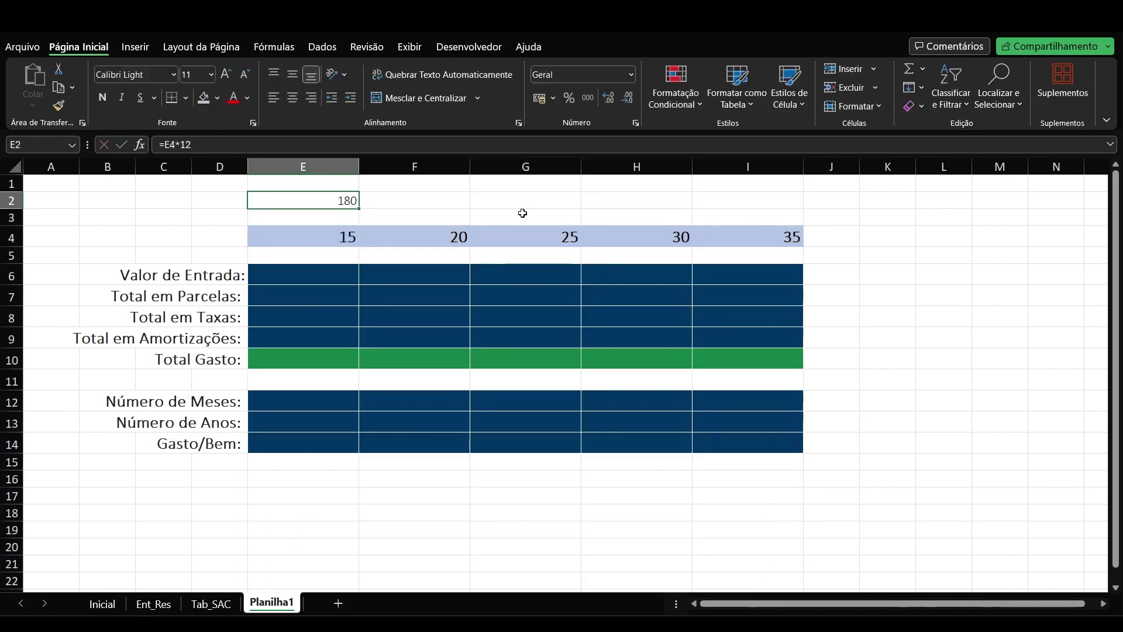
- Copy the month formula in E2 across to I2 for the remaining loan terms
key("ctrl+c")
key("shift+Right")
key("shift+Right")
key("shift+Right")
key("shift+Right")
key("ctrl+v")
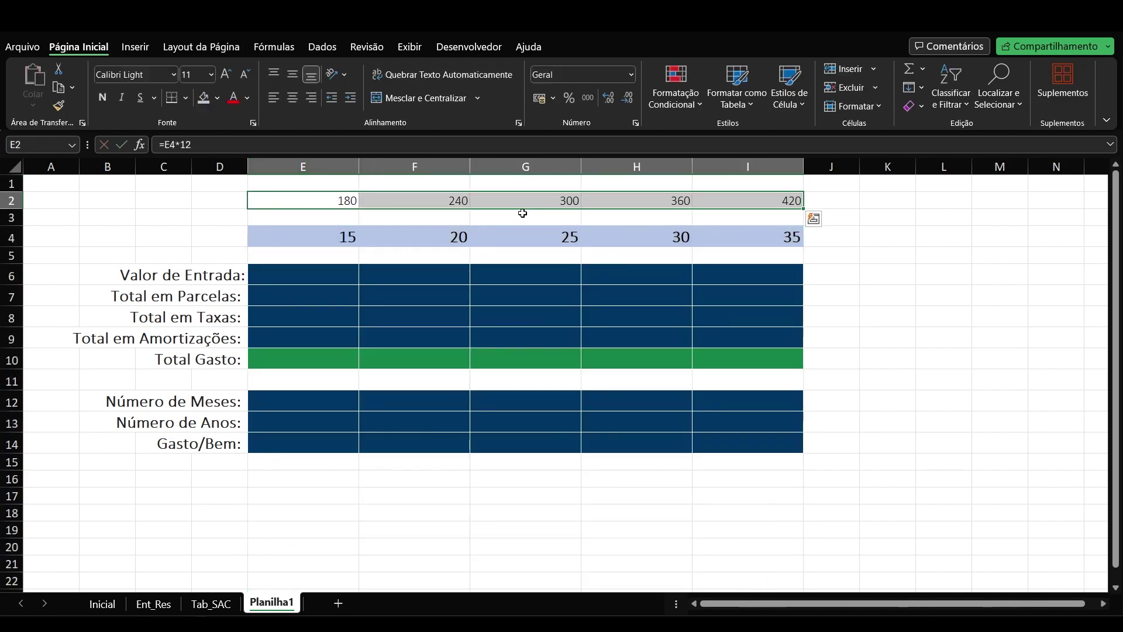
left_click(342, 211)
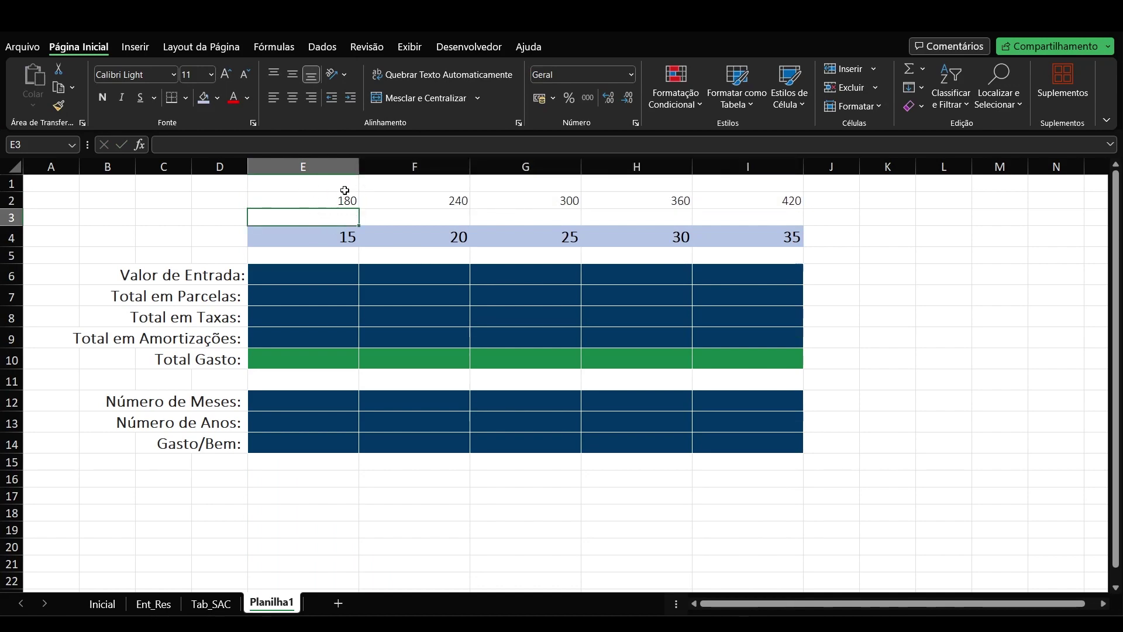
left_click(153, 604)
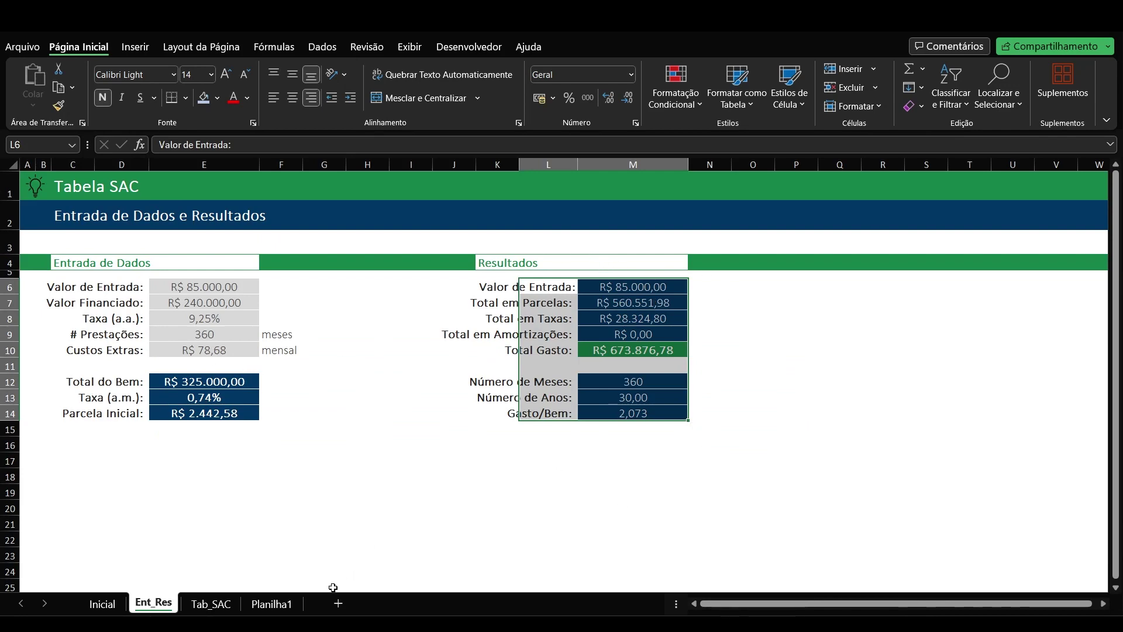
left_click(271, 603)
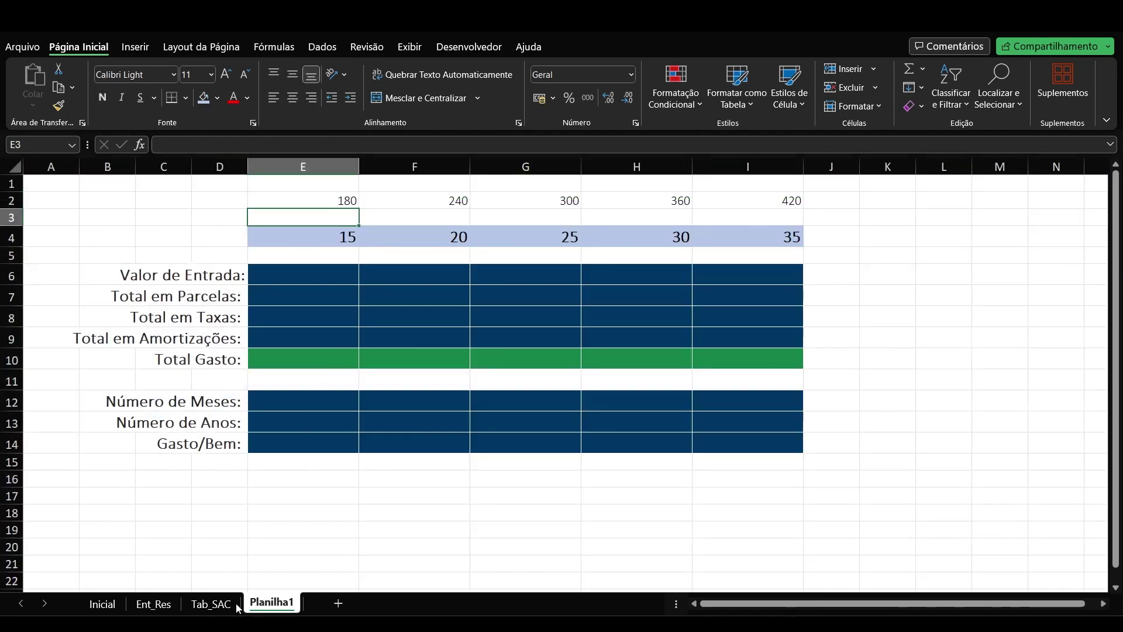
- Add the labels "Primeira Parcela:" in D16 and "Última Parcela:" in D17, formatted like the Gasto/Bem label
left_click(222, 446)
key("ctrl+c")
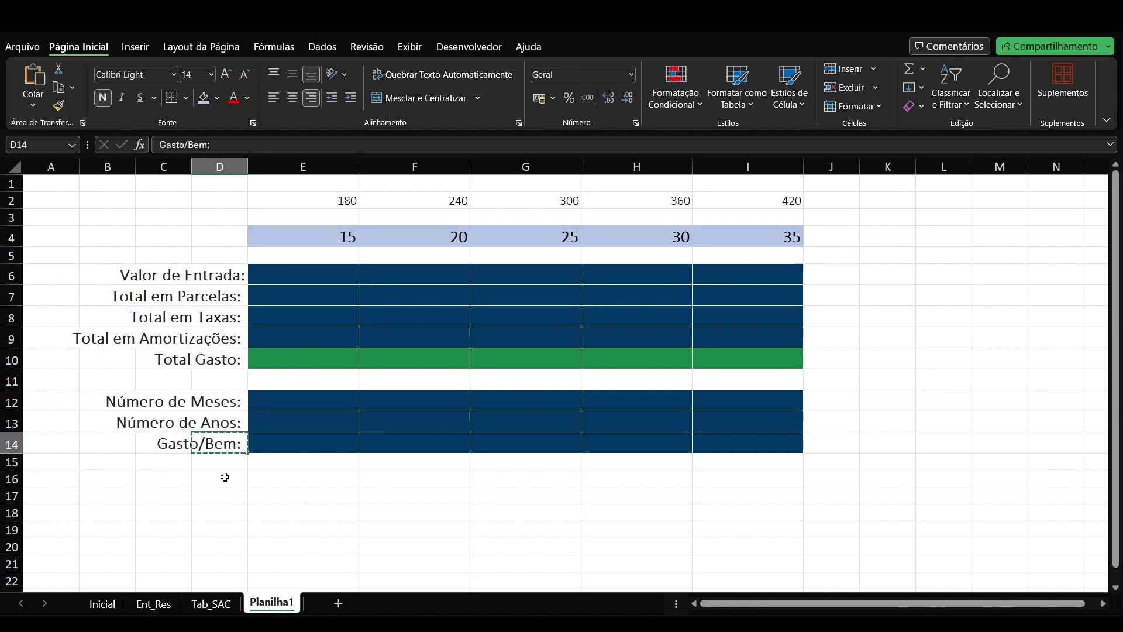
left_click_drag(226, 477, 226, 499)
key("ctrl+v")
left_click(228, 479)
type("Primeira Parcela:")
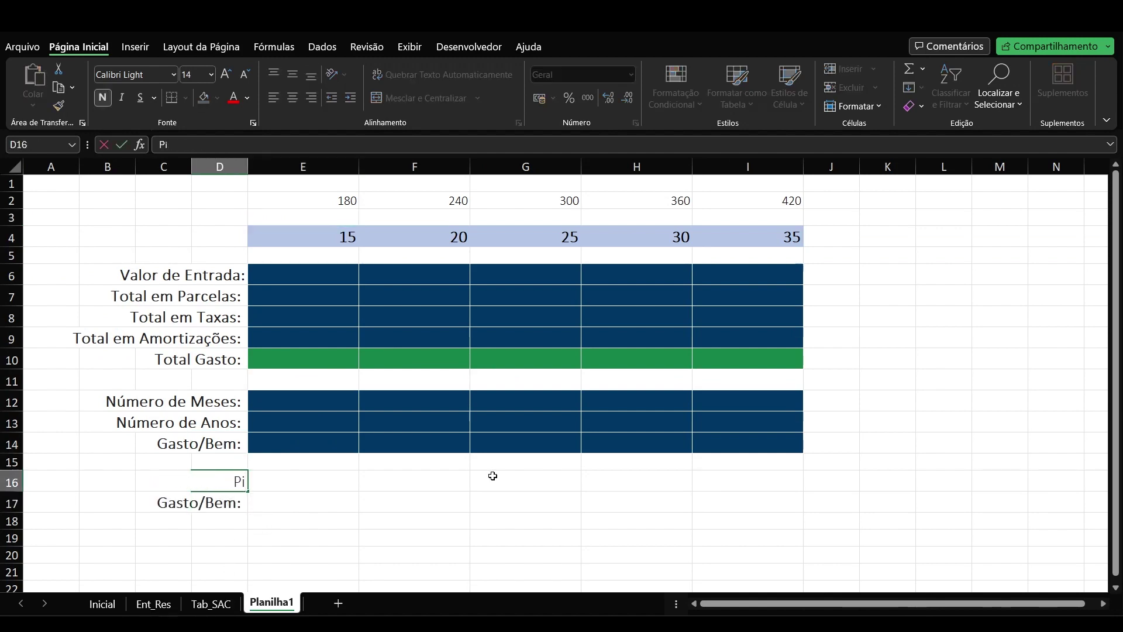
key("Return")
type("Últim")
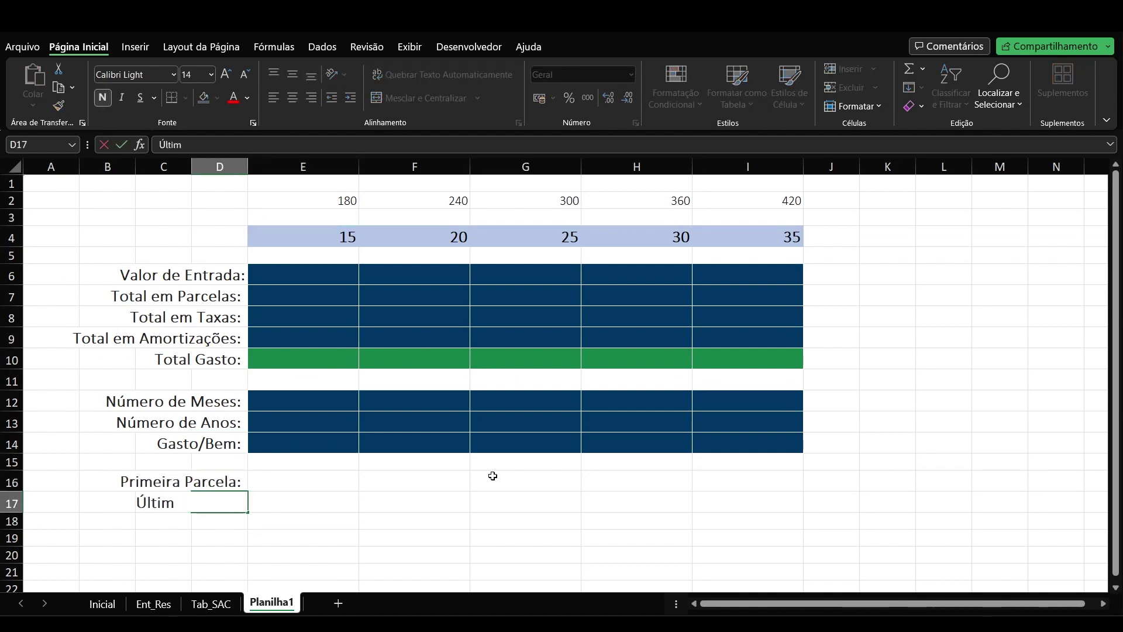
type("a Parcela:")
key("Return")
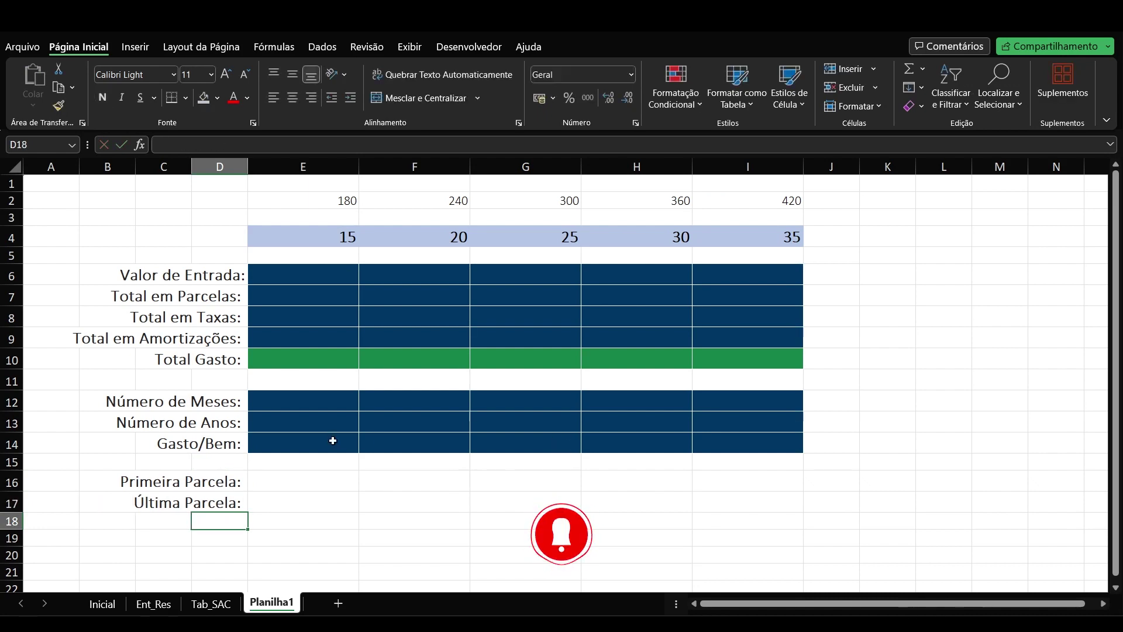
- Copy an empty blue currency-formatted result cell from column E onto E16:E17
left_click(296, 443)
key("ctrl+c")
left_click(296, 479)
key("shift+Down")
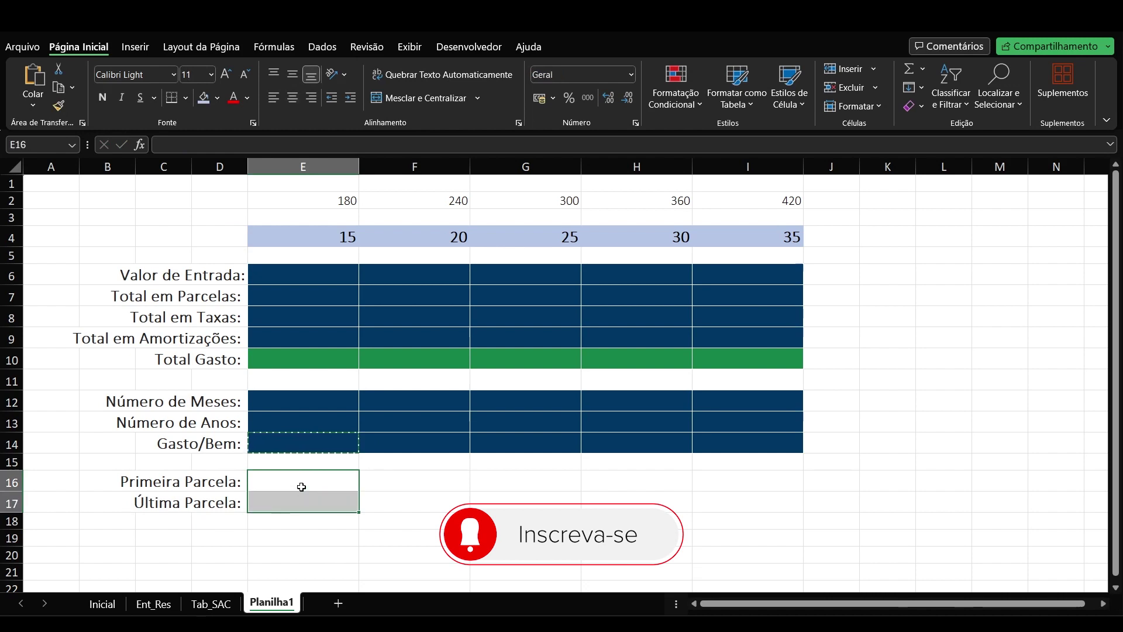
left_click(311, 328)
left_click_drag(298, 476, 304, 496)
key("ctrl+v")
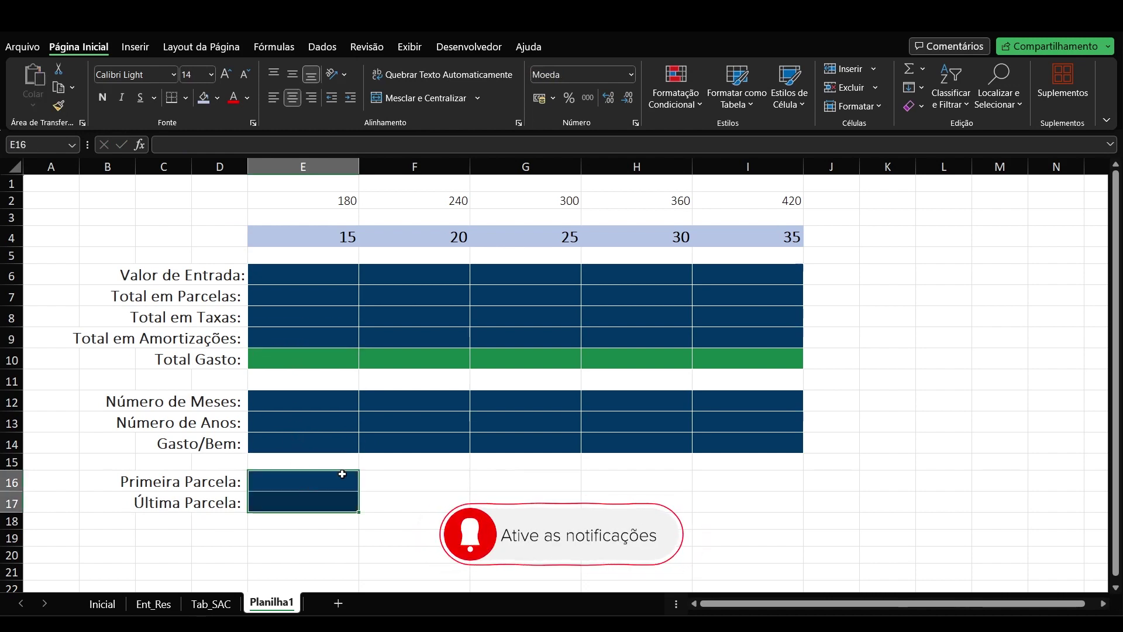
key("F2")
key("Escape")
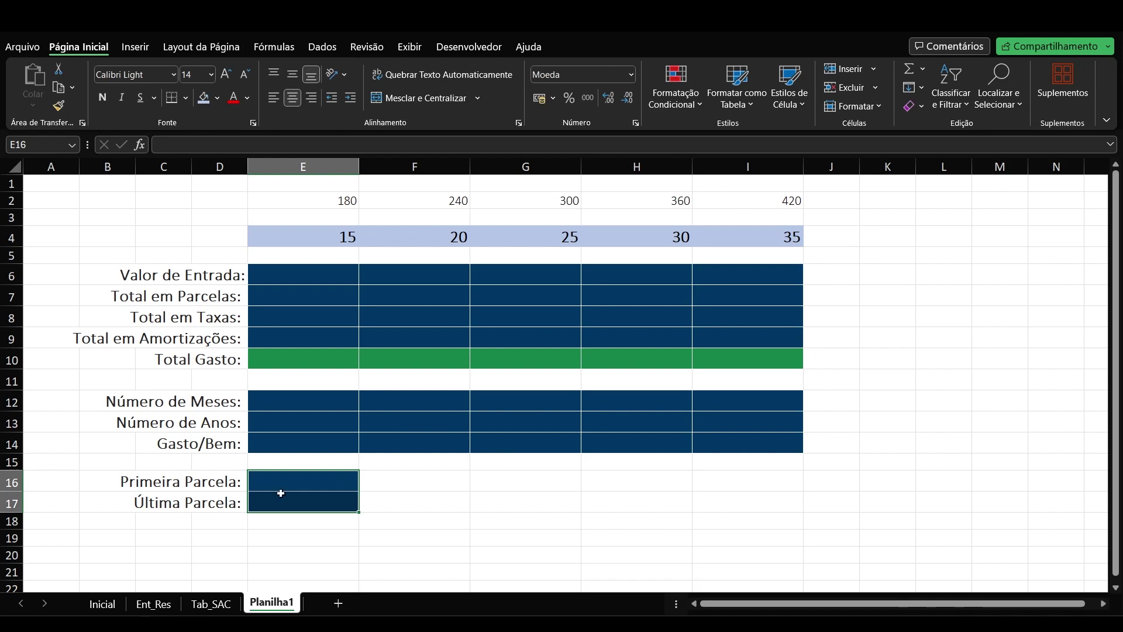
- Set # Prestações to 180 months on Ent_Res
left_click(153, 604)
left_click(208, 335)
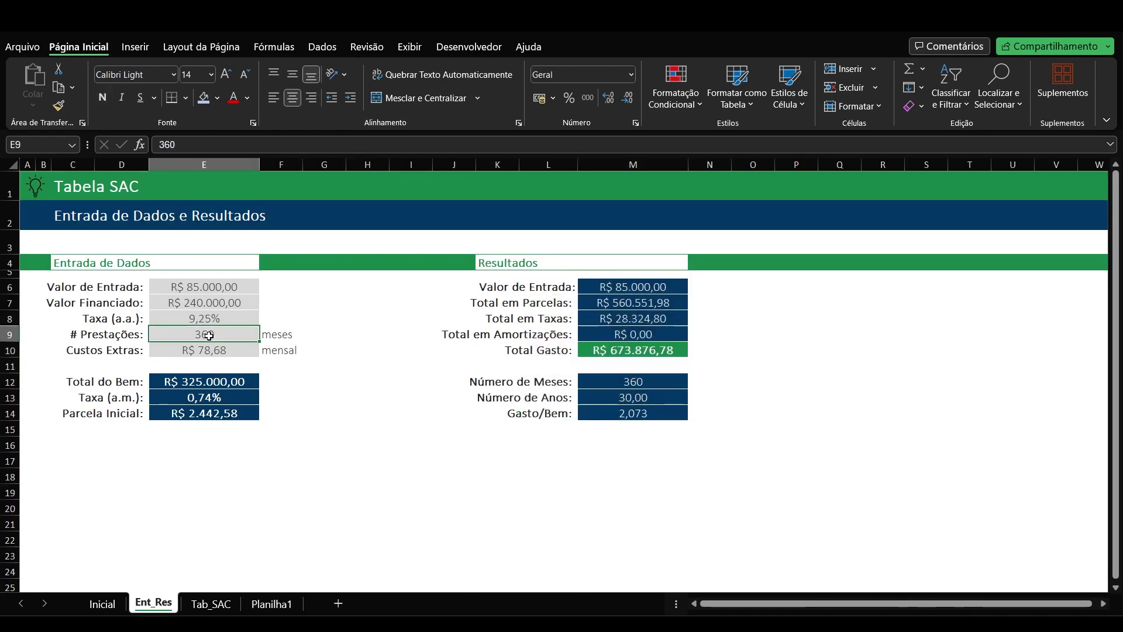
type("180")
key("Return")
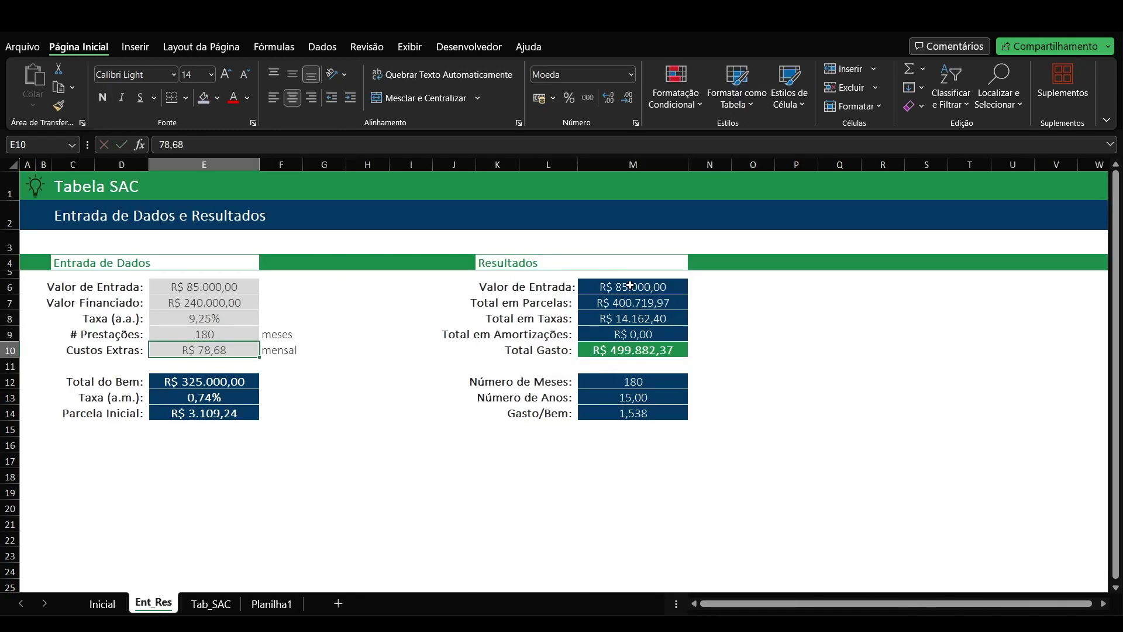
- Paste the Resultados figures for the 180-month loan as values into E6:E14 of Planilha1
left_click(271, 604)
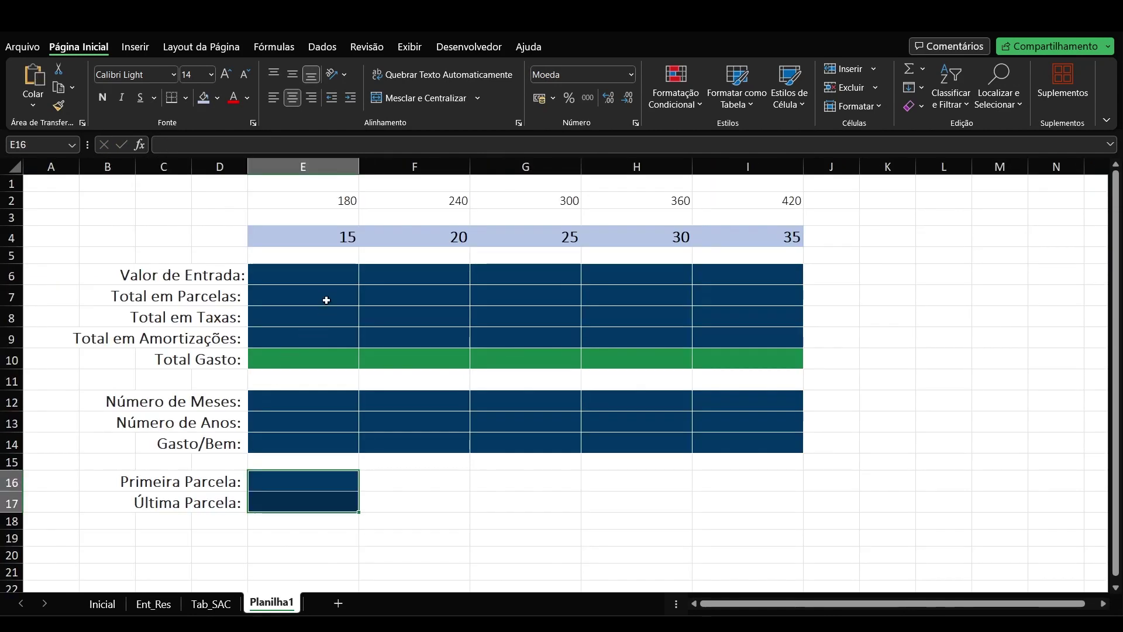
left_click(325, 271)
key("ctrl+v")
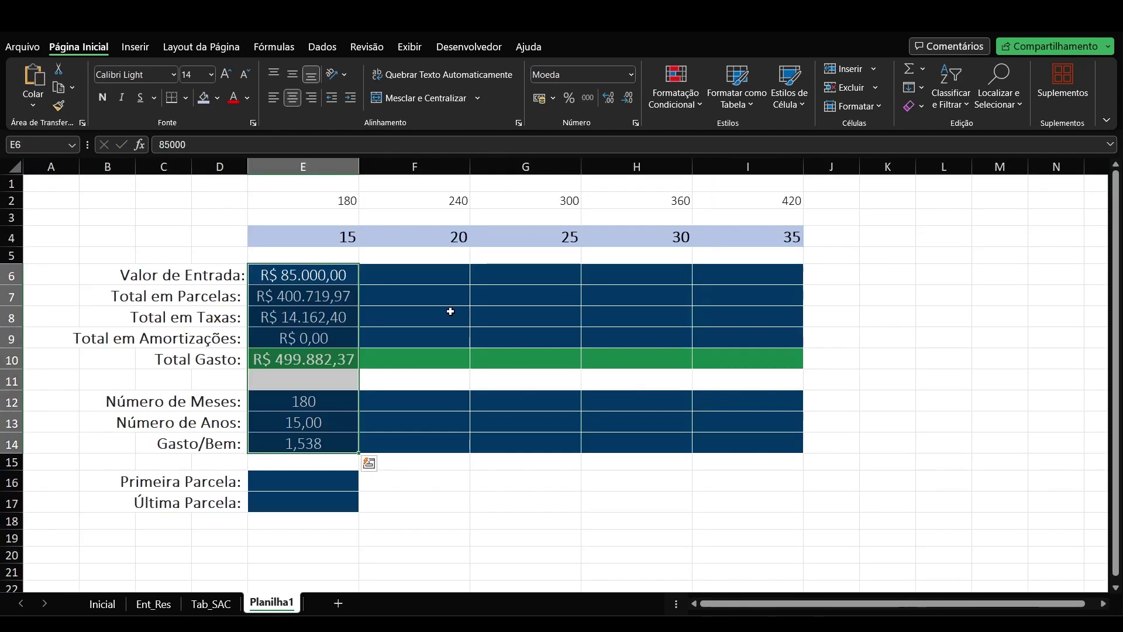
- Calculate Primeira Parcela in E16 with MÁXIMO over the PGTO Parcela column F of Tab_SAC
left_click(285, 481)
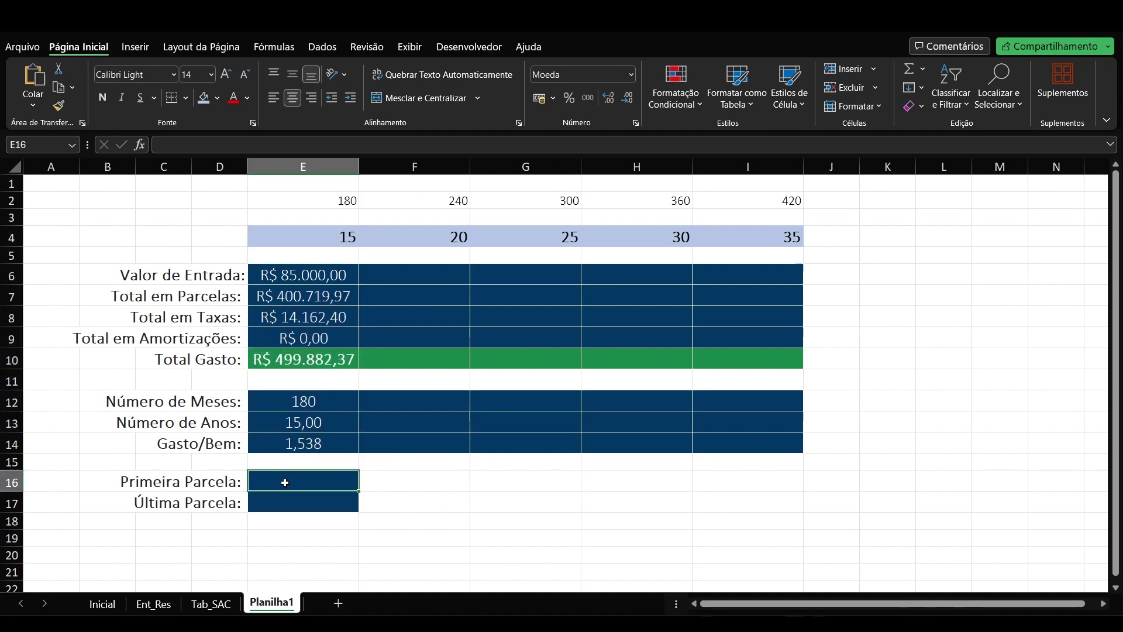
type("=máximo(")
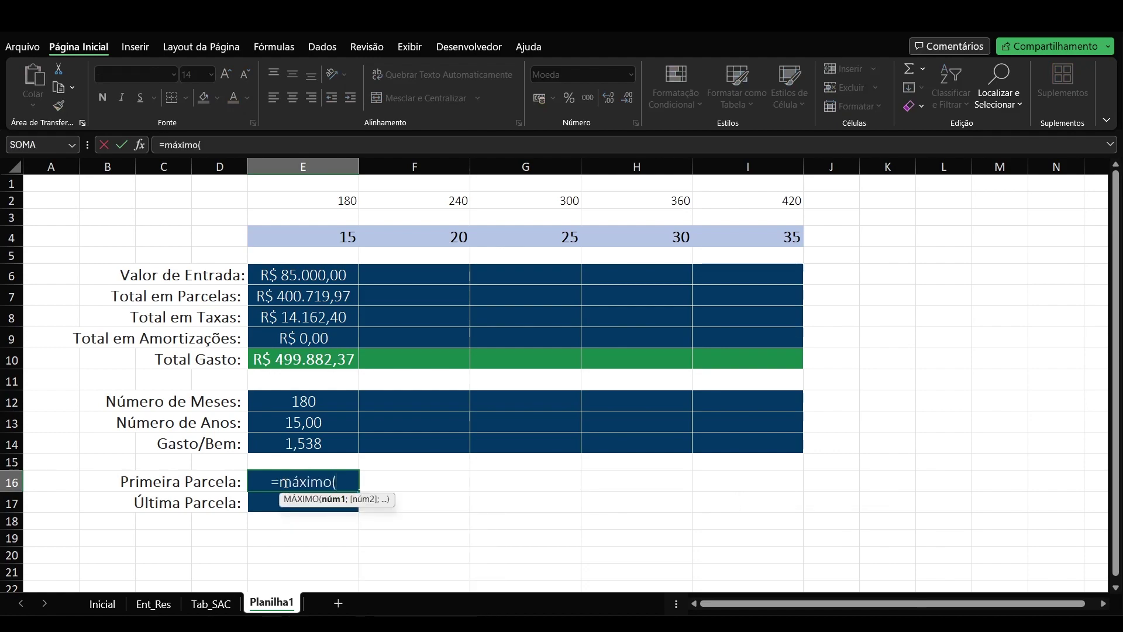
left_click(211, 603)
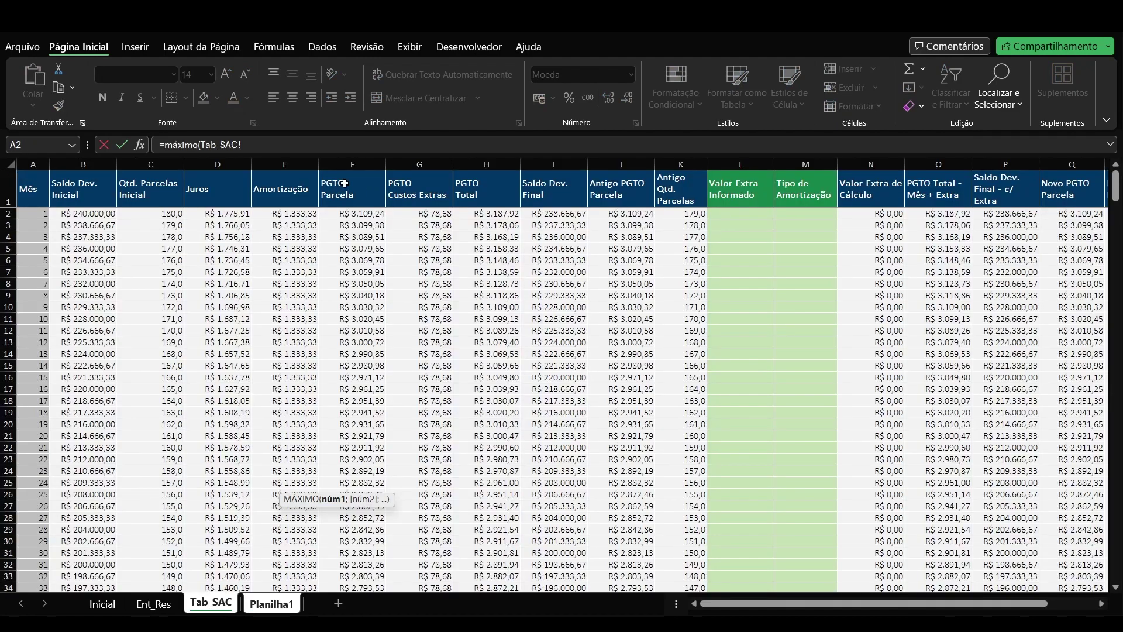
left_click(377, 163)
key("Return")
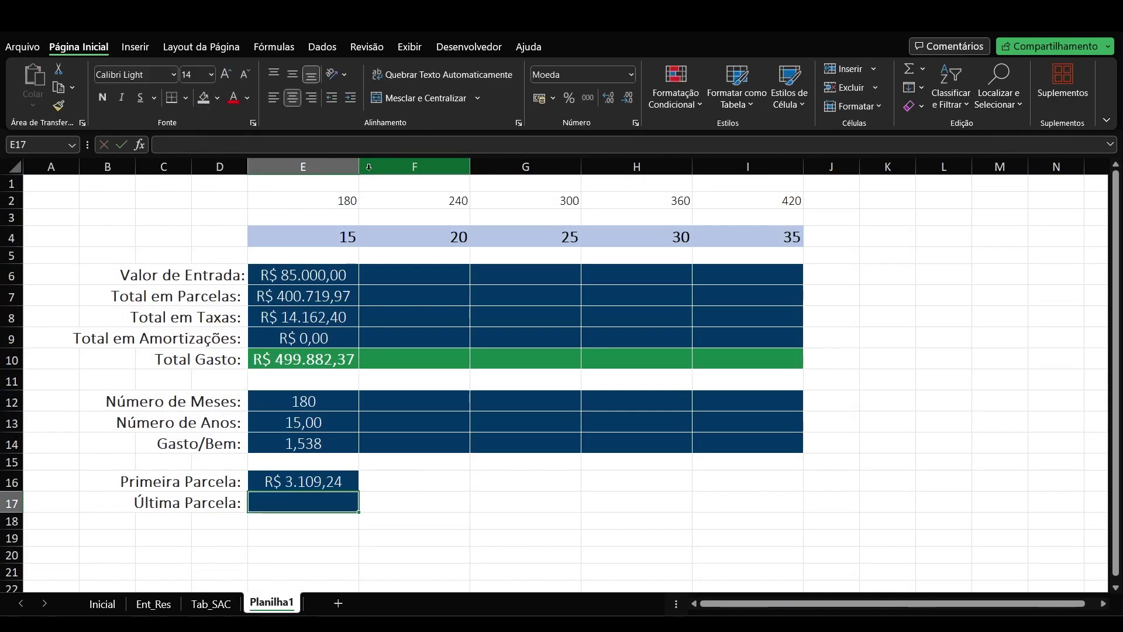
- Calculate Última Parcela in E17 with MÍNIMO over the PGTO Parcela column F of Tab_SAC
left_click(153, 604)
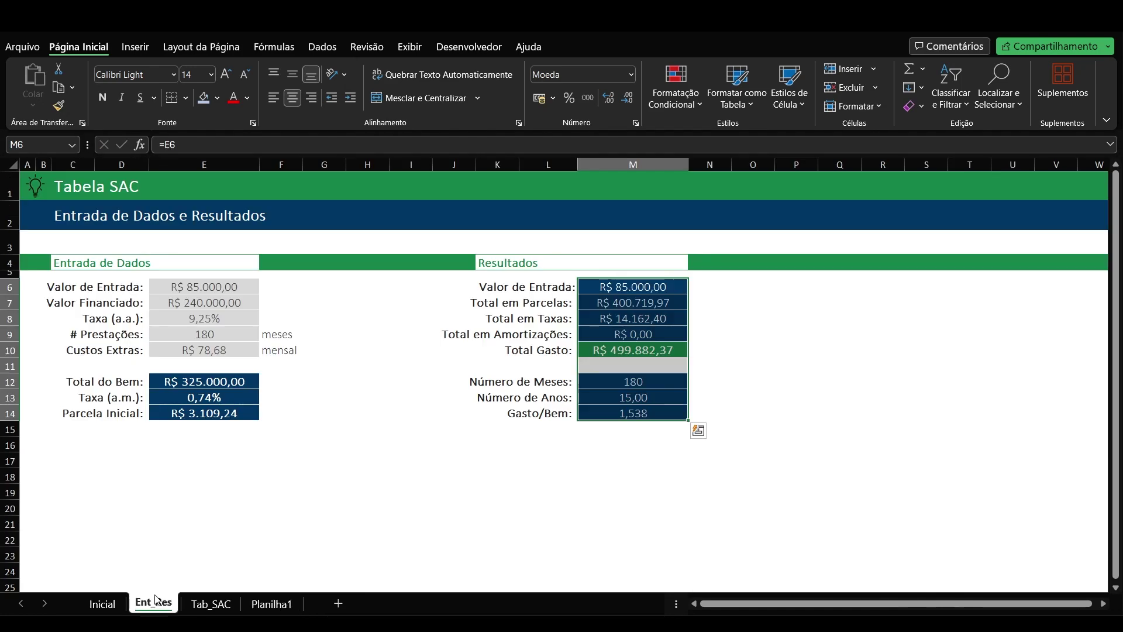
left_click(271, 602)
type("=mínimo(")
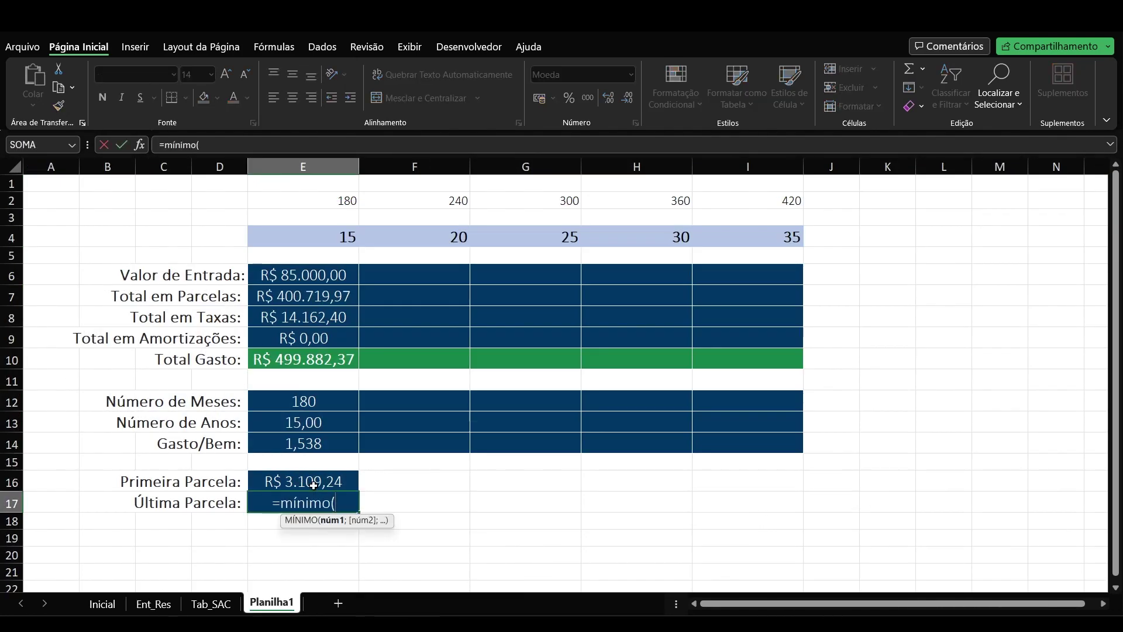
left_click(211, 604)
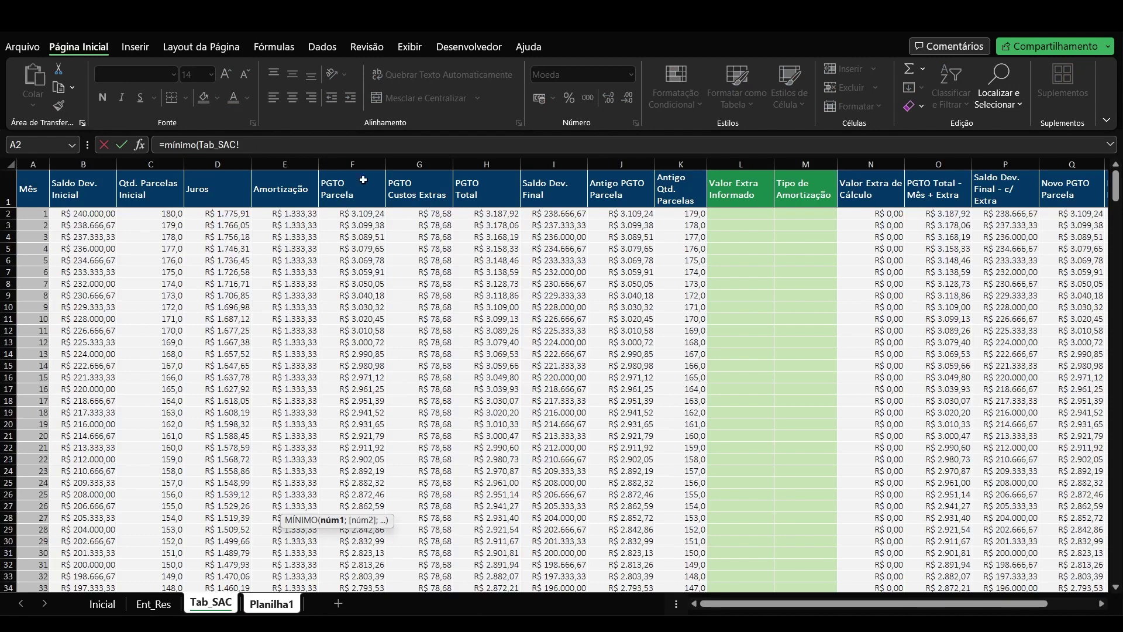
left_click(366, 165)
key("Return")
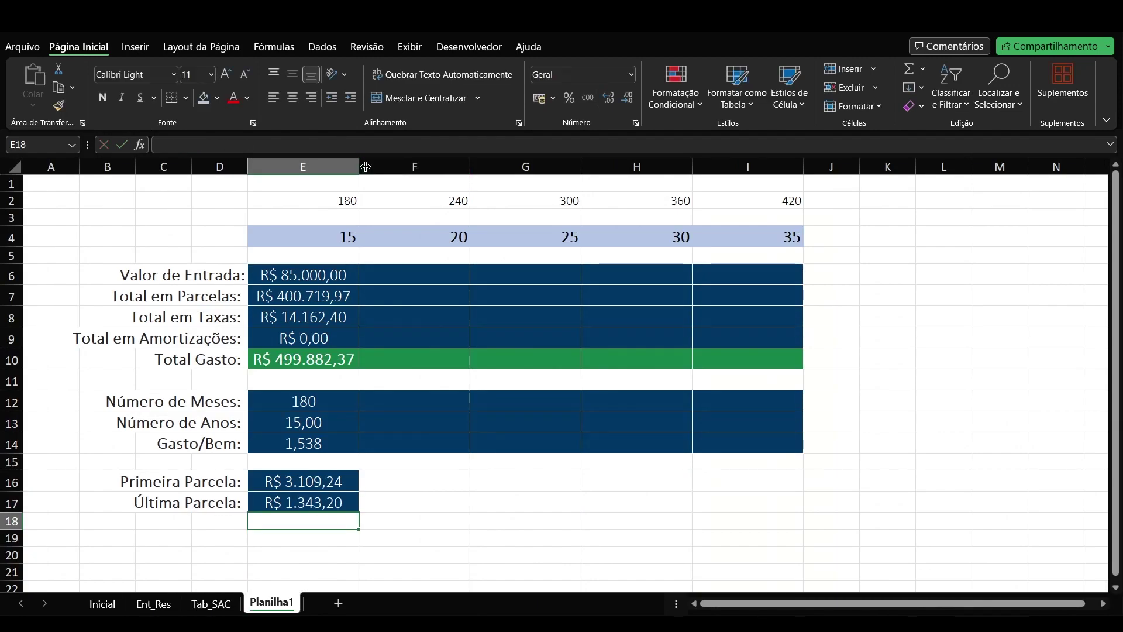
- Try to copy the E16:E17 formulas into F16:F17 and turn the originals into fixed values
left_click(319, 500)
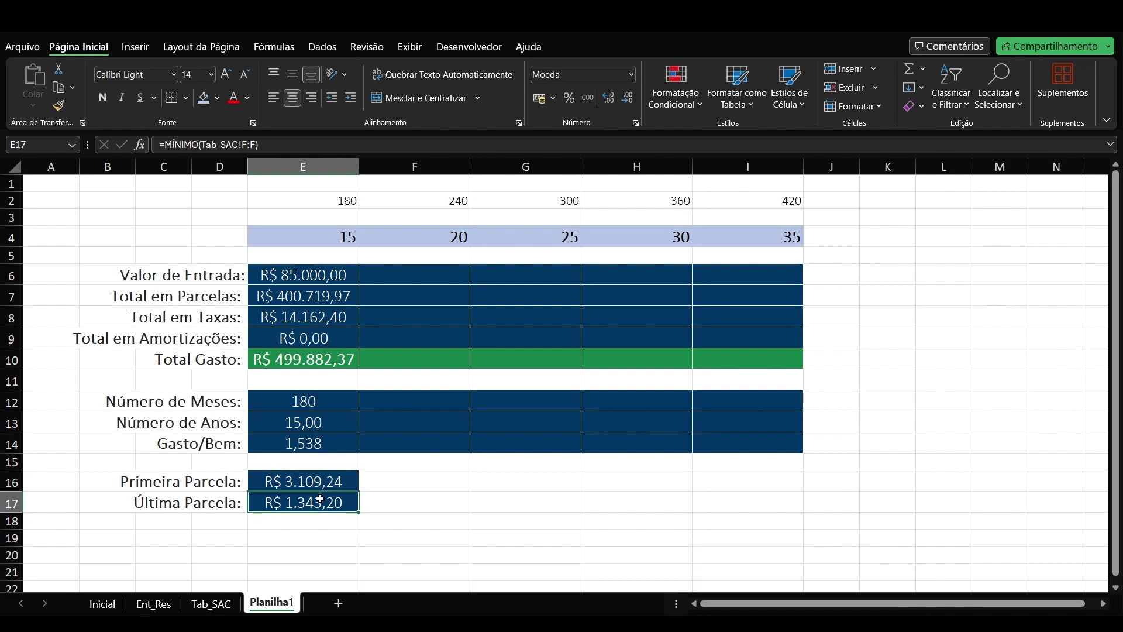
key("Up")
key("shift+Down")
key("ctrl+c")
key("Right")
key("ctrl+v")
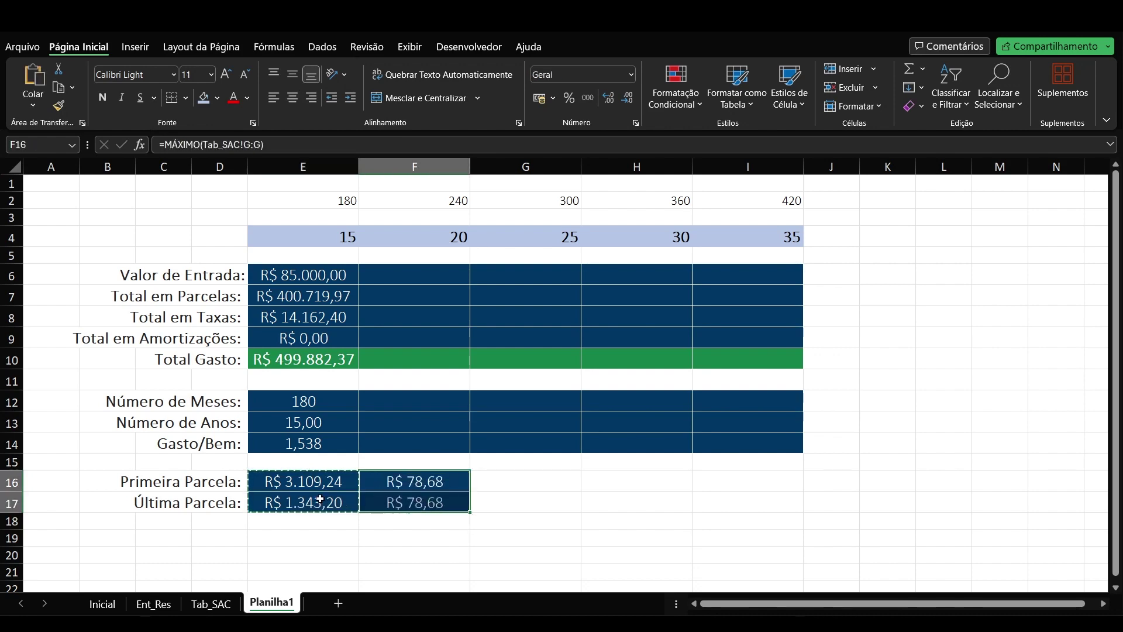
key("Left")
key("shift+Down")
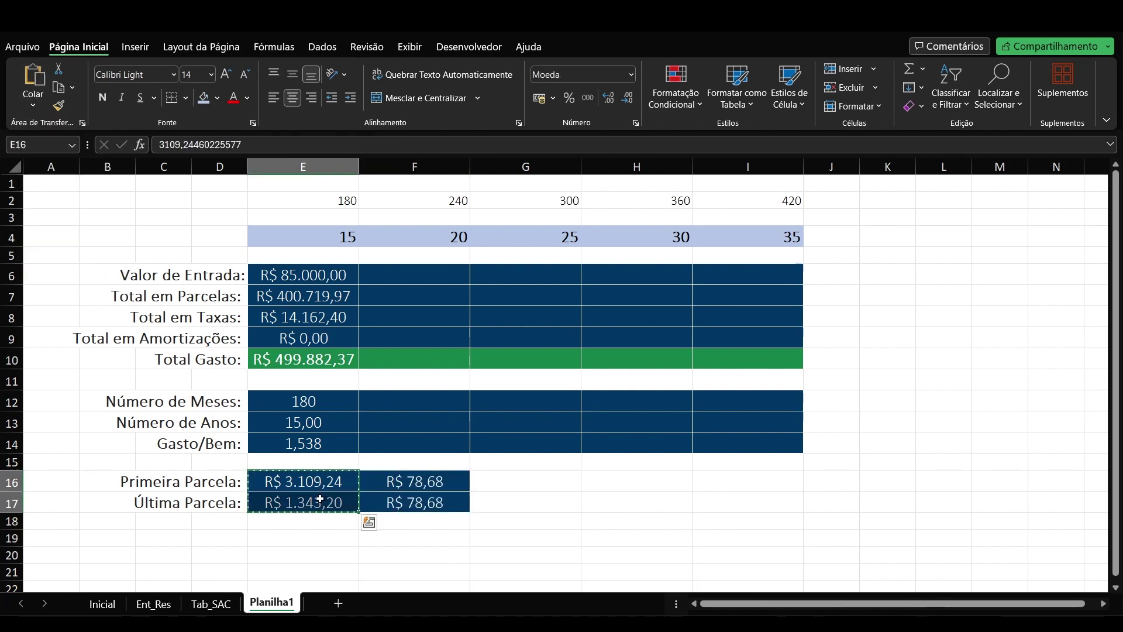
key("Right")
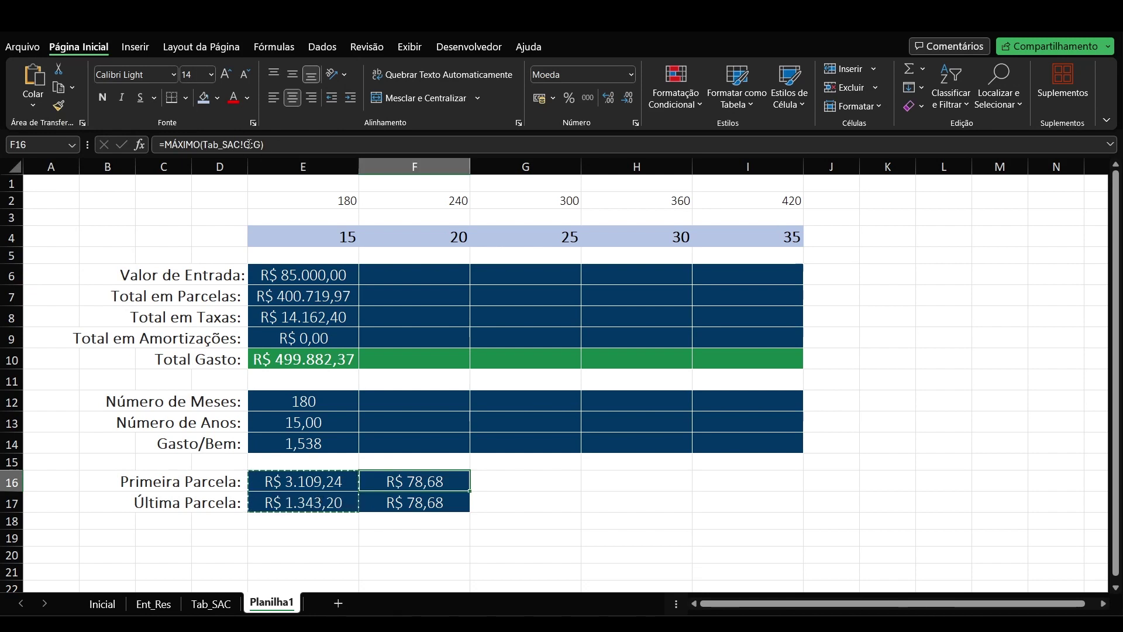
key("Left")
key("shift+Down")
- Make the Tab_SAC column references absolute ($F:$F) in the Primeira Parcela and Última Parcela formulas of E16:E17
left_click(321, 484)
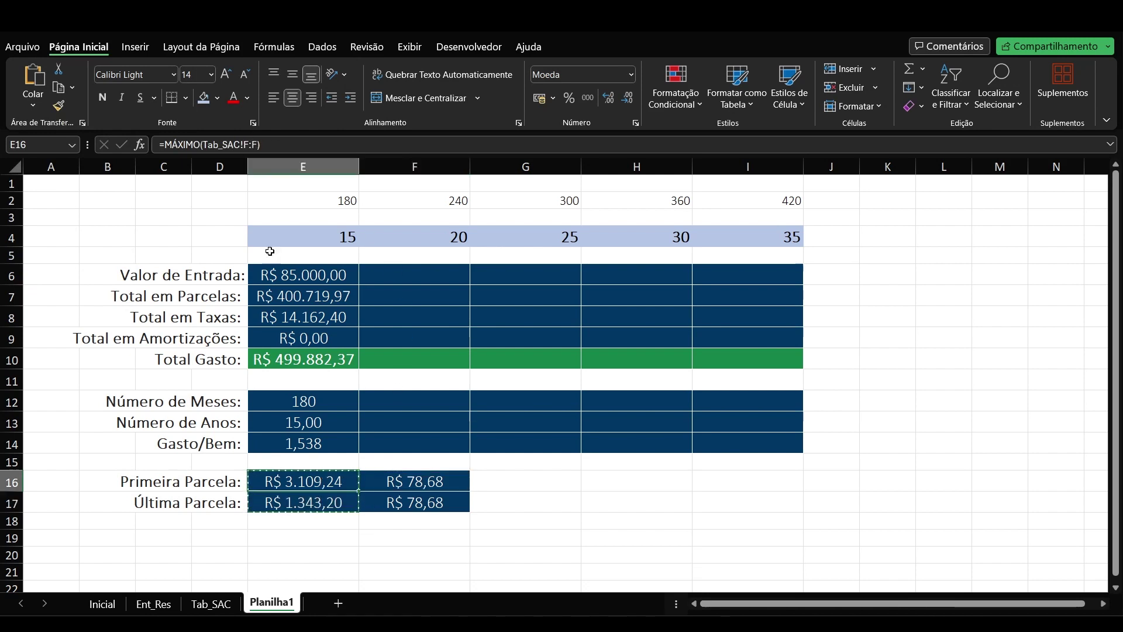
left_click(251, 141)
key("F4")
key("Return")
key("Return")
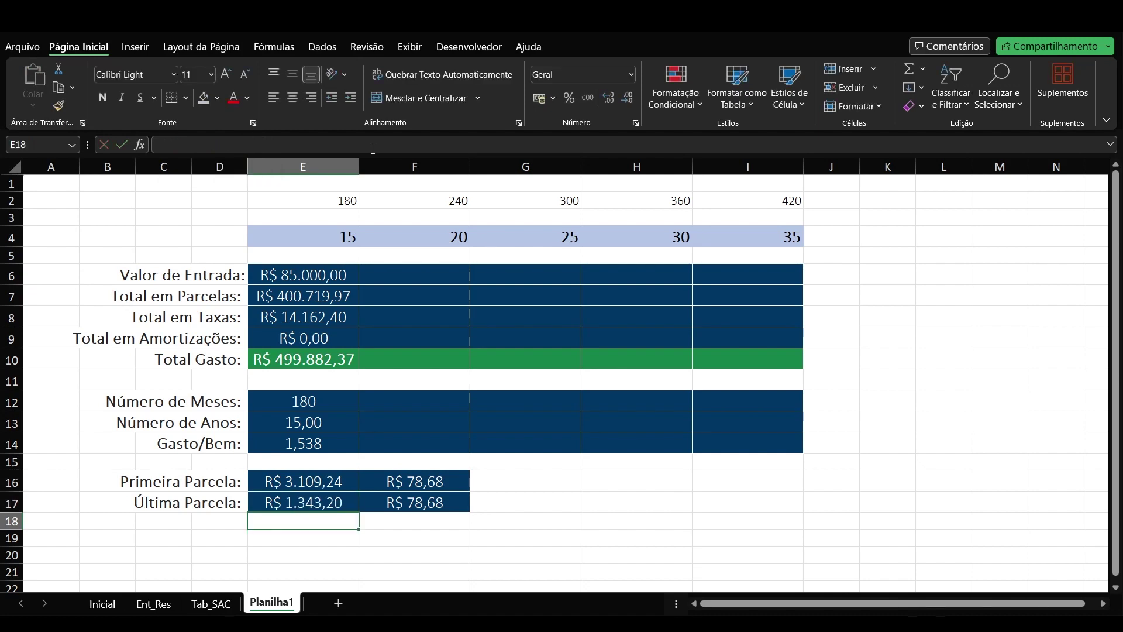
- Copy the E16:E17 instalment formulas with absolute references into F16:F17 for the 20-year term
key("Down")
key("Up")
key("Up")
key("Up")
key("shift+Down")
key("ctrl+c")
key("Right")
key("ctrl")
key("v")
key("Left")
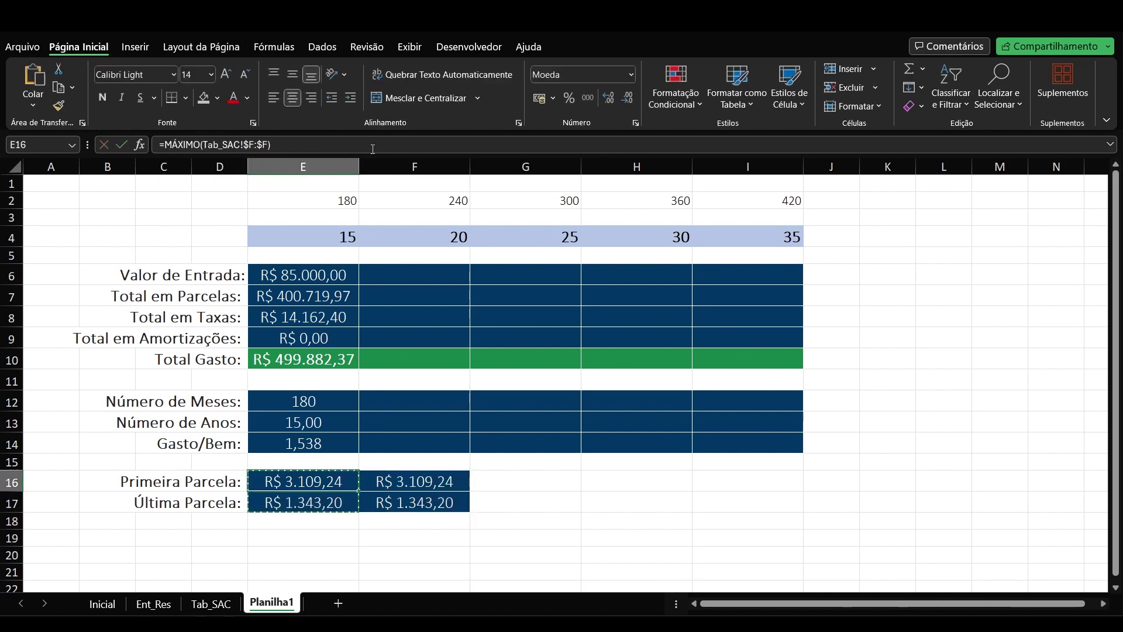
- Replace the instalment formulas in E16:E17 with their values to freeze the 15-year results
key("ctrl+v")
key("ctrl")
key("v")
key("Escape")
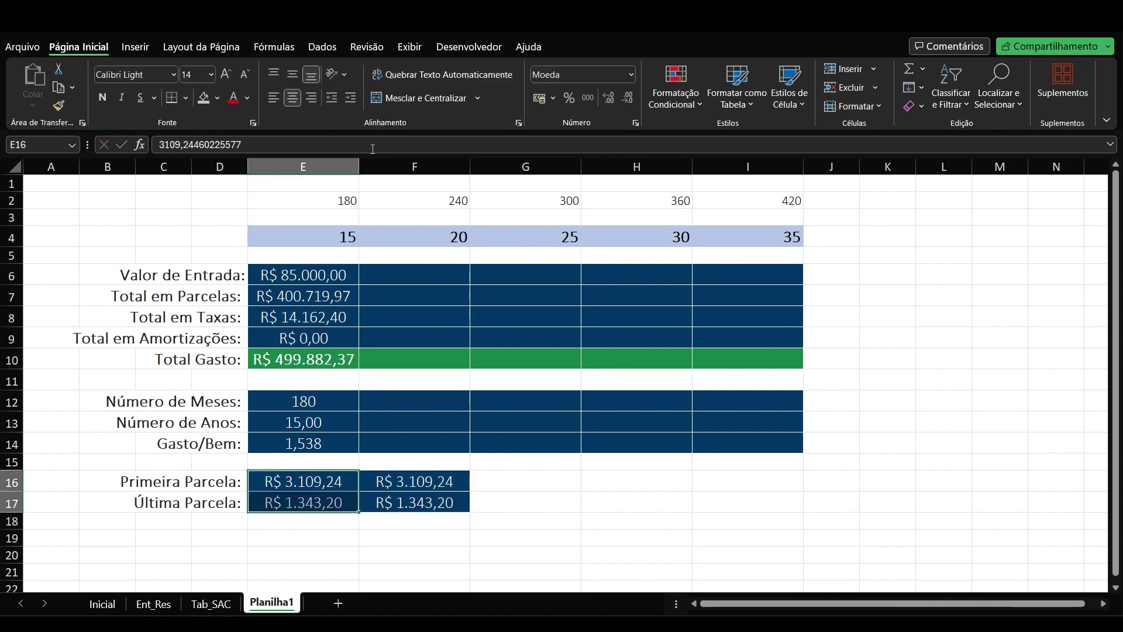
- Set # Prestações to 240 months on Ent_Res and paste the Resultados figures as values into F6:F14 of Planilha1
left_click(525, 354)
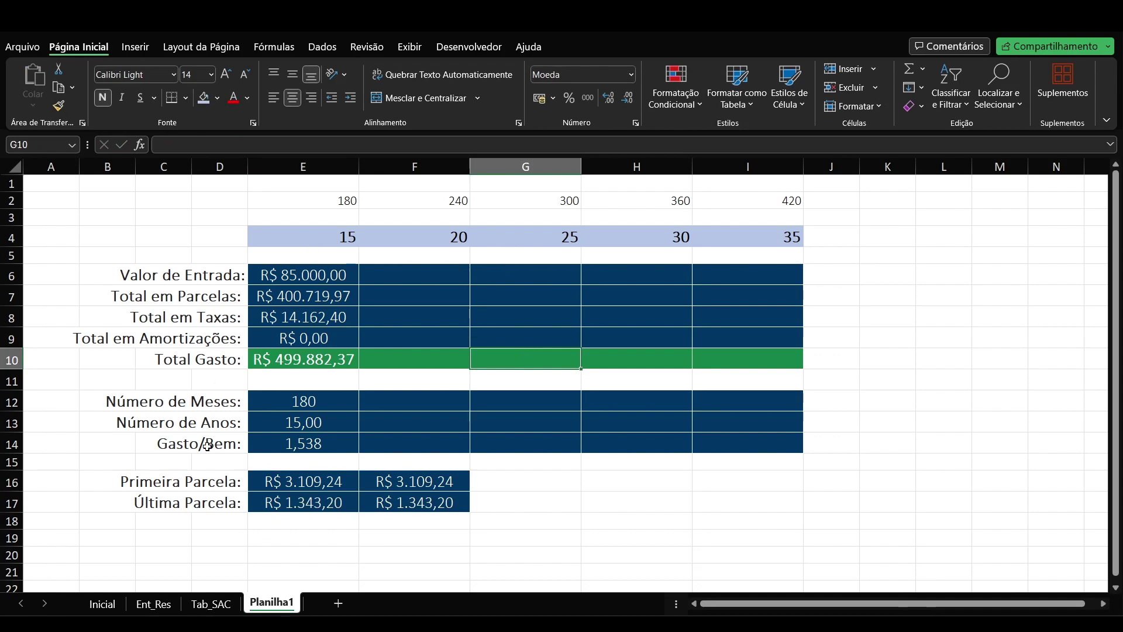
left_click(153, 604)
left_click(270, 603)
left_click(451, 196)
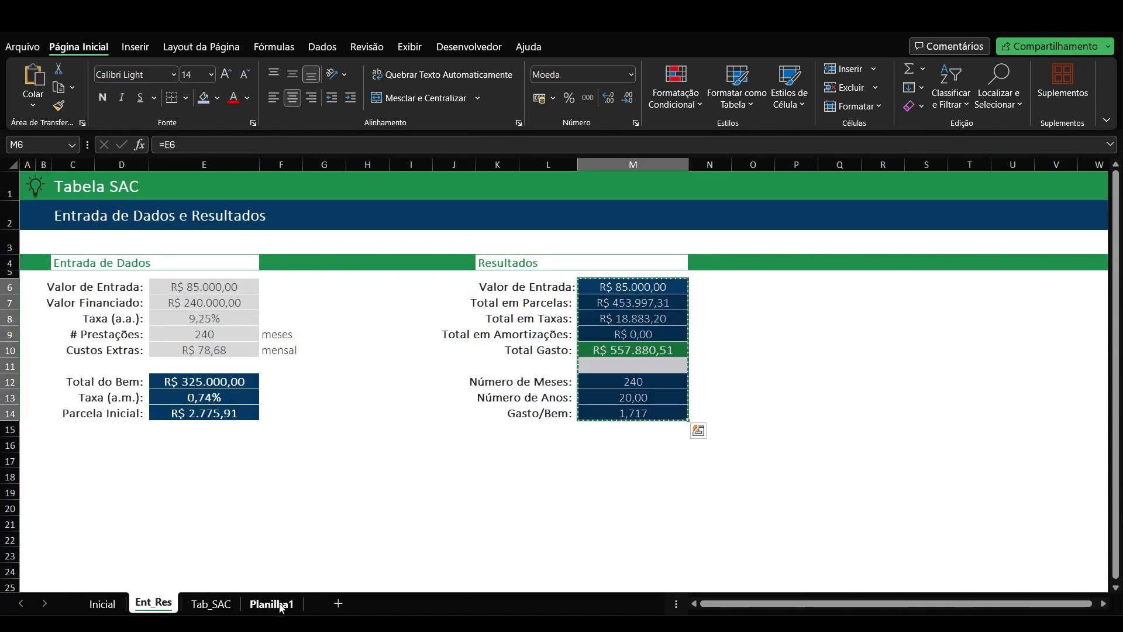
left_click(281, 607)
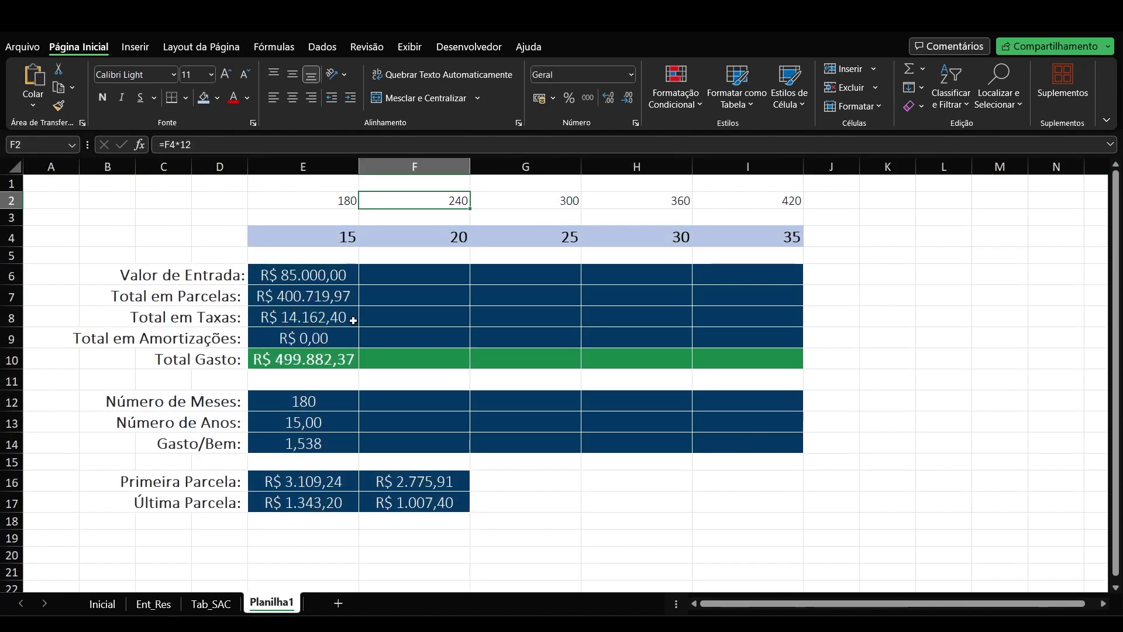
left_click(380, 283)
key("ctrl+v")
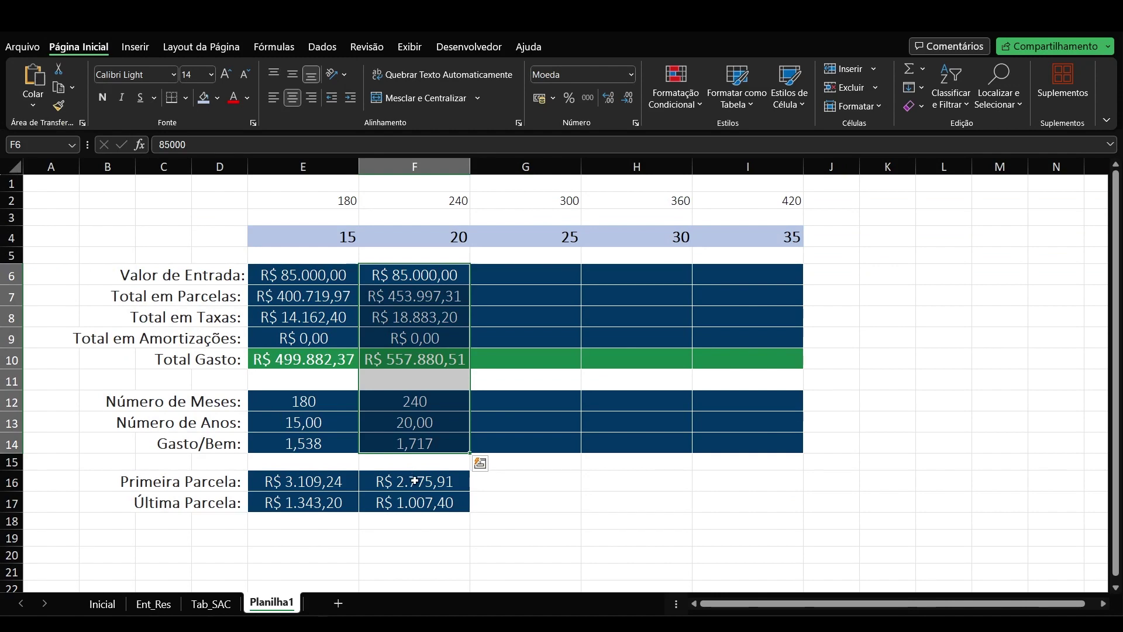
- Copy the F16:F17 instalment formulas into G16:G17, then replace those in F16:F17 with their values
left_click_drag(415, 480, 440, 503)
key("ctrl+c")
left_click(477, 482)
key("ctrl+v")
key("alt+c")
key("v")
key("v")
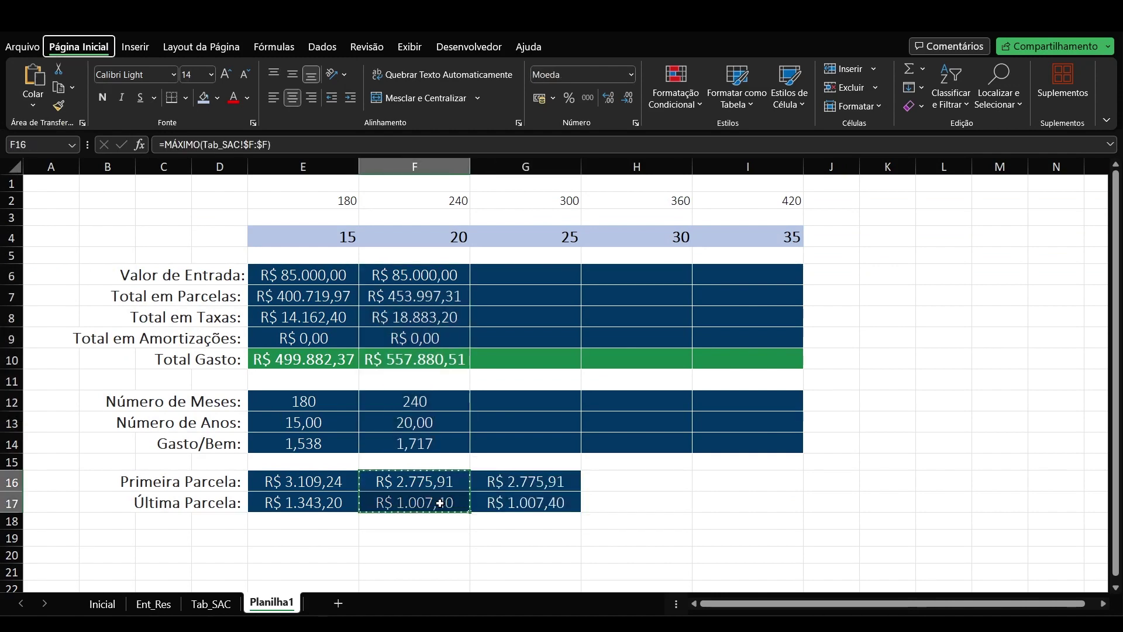
- Set # Prestações to 300 months on Ent_Res
left_click(153, 603)
left_click(194, 330)
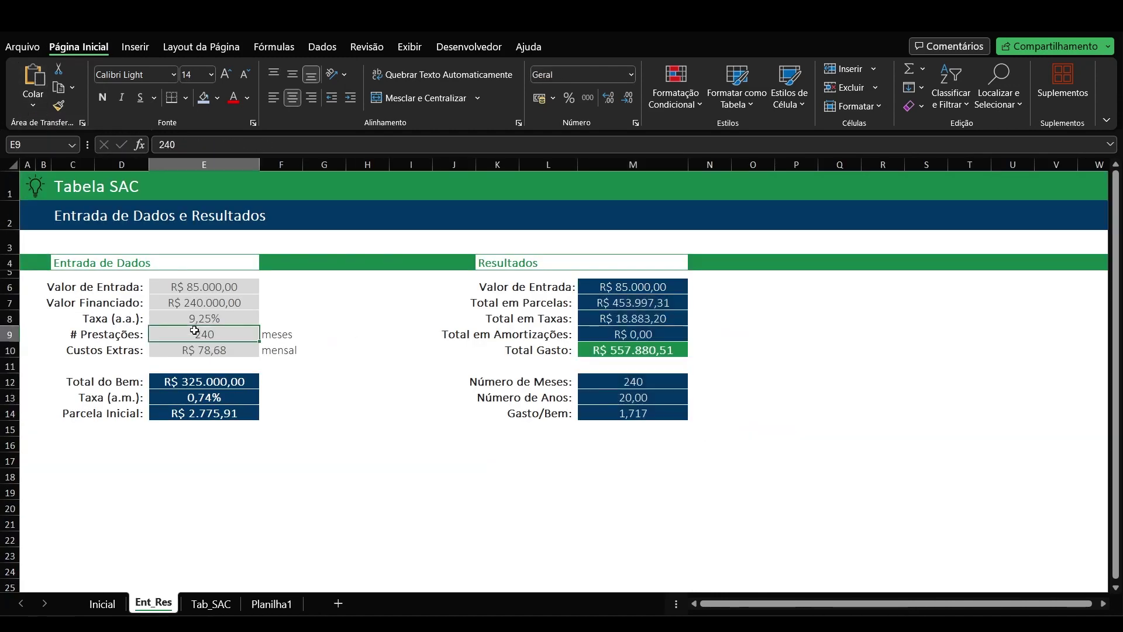
type("300")
key("Return")
- Paste the Resultados figures for the 300-month loan as values into G6:G14 of Planilha1
left_click_drag(611, 288, 633, 431)
key("ctrl+c")
key("ctrl+Page_Down")
left_click(271, 604)
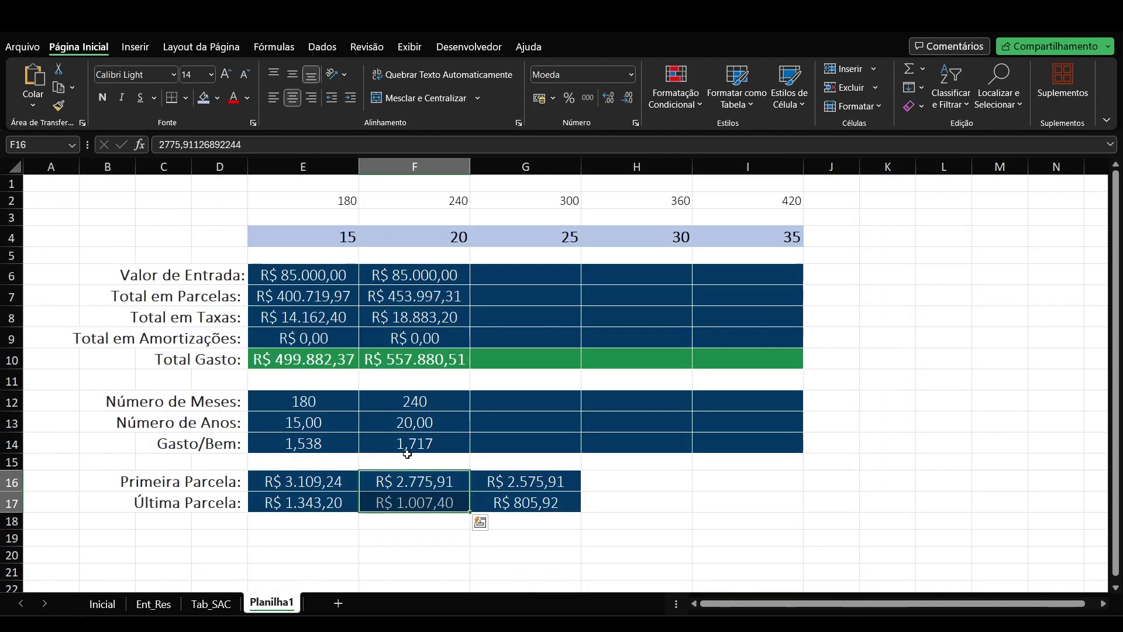
left_click(518, 274)
key("ctrl+v")
- Copy the G16:G17 instalment formulas into H16:H17, then replace those in G16:G17 with their values
left_click_drag(528, 481, 553, 502)
key("ctrl+c")
left_click(612, 479)
key("ctrl+v")
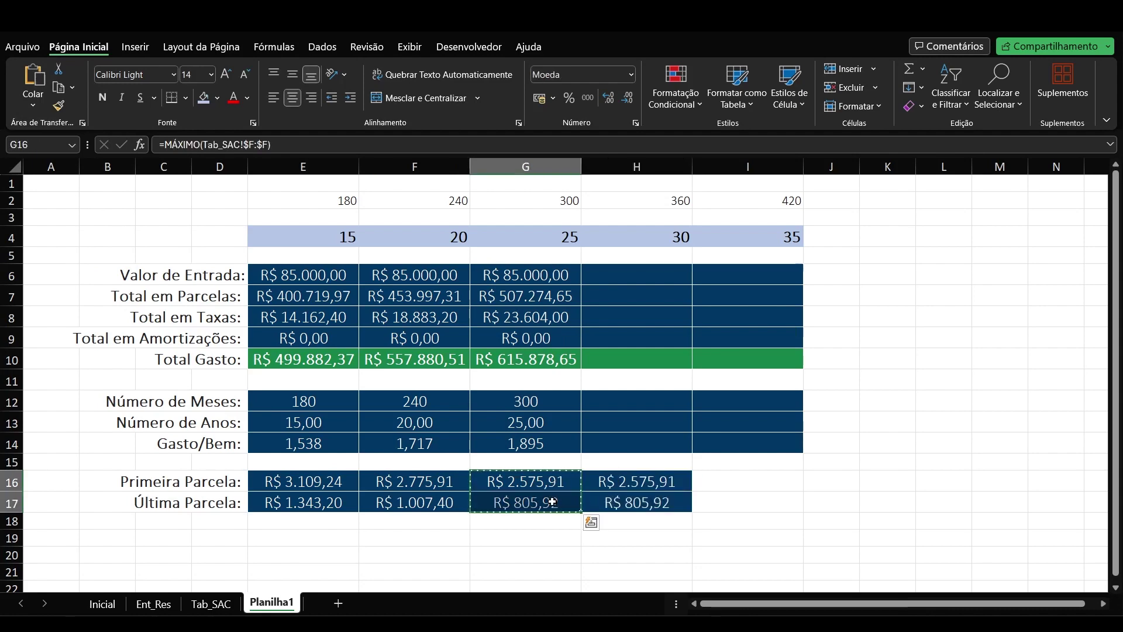
key("alt")
key("c")
key("v")
key("v")
- Set # Prestações to 360 months on Ent_Res
left_click(656, 203)
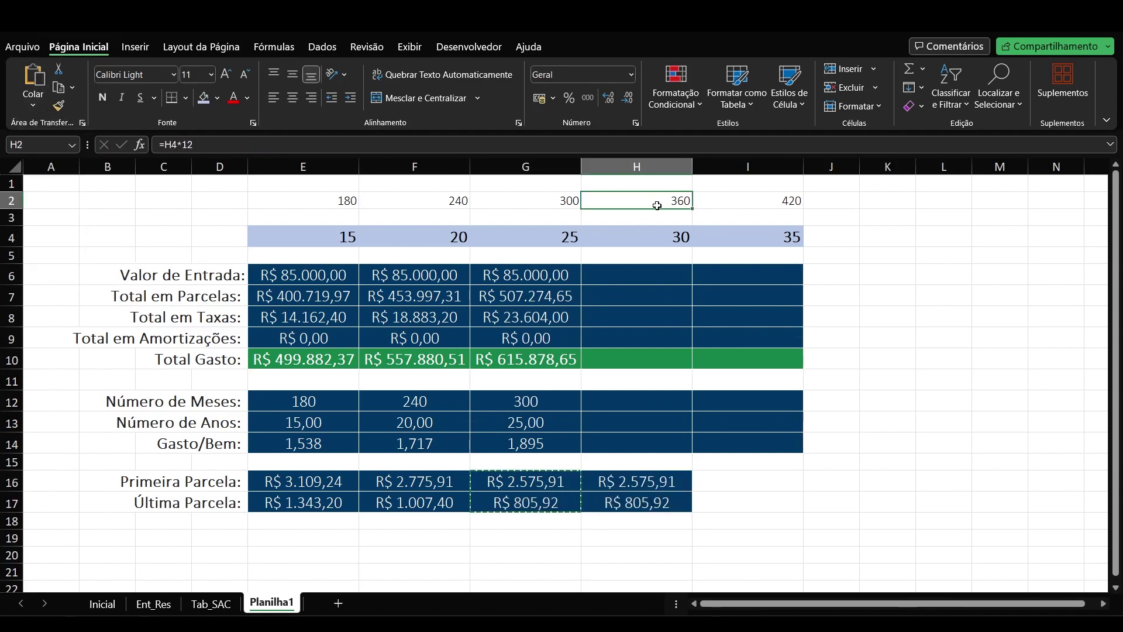
left_click(153, 603)
left_click(212, 336)
type("360")
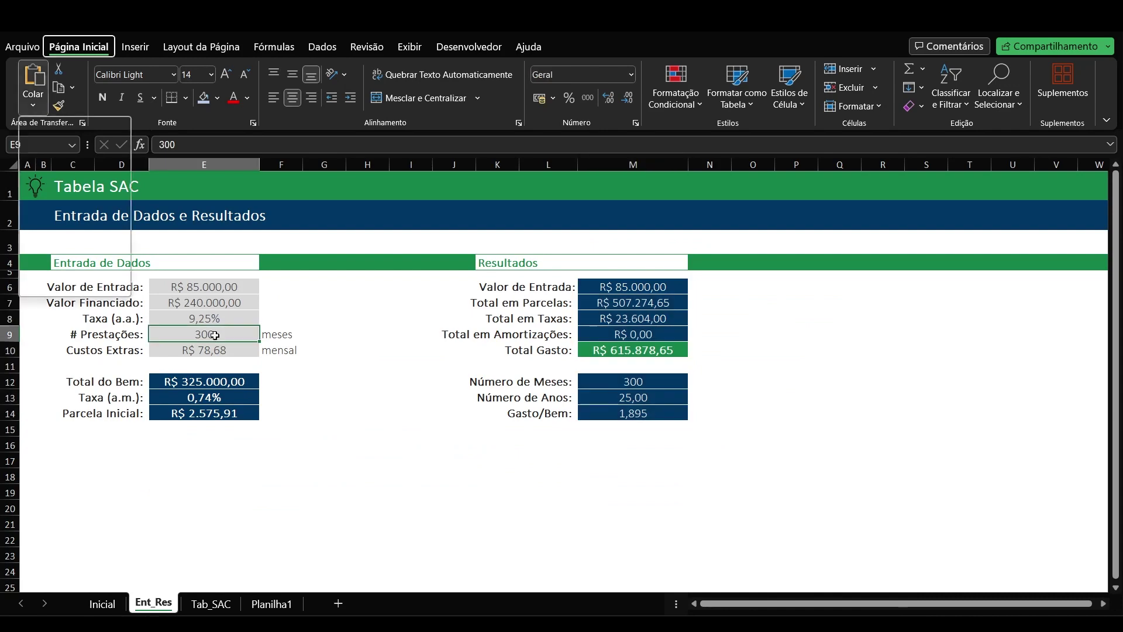
key("Return")
- Paste the 360-month Resultados from Valor de Entrada to Total Gasto as values into H6:H10 of Planilha1
left_click_drag(633, 286, 633, 350)
key("ctrl+c")
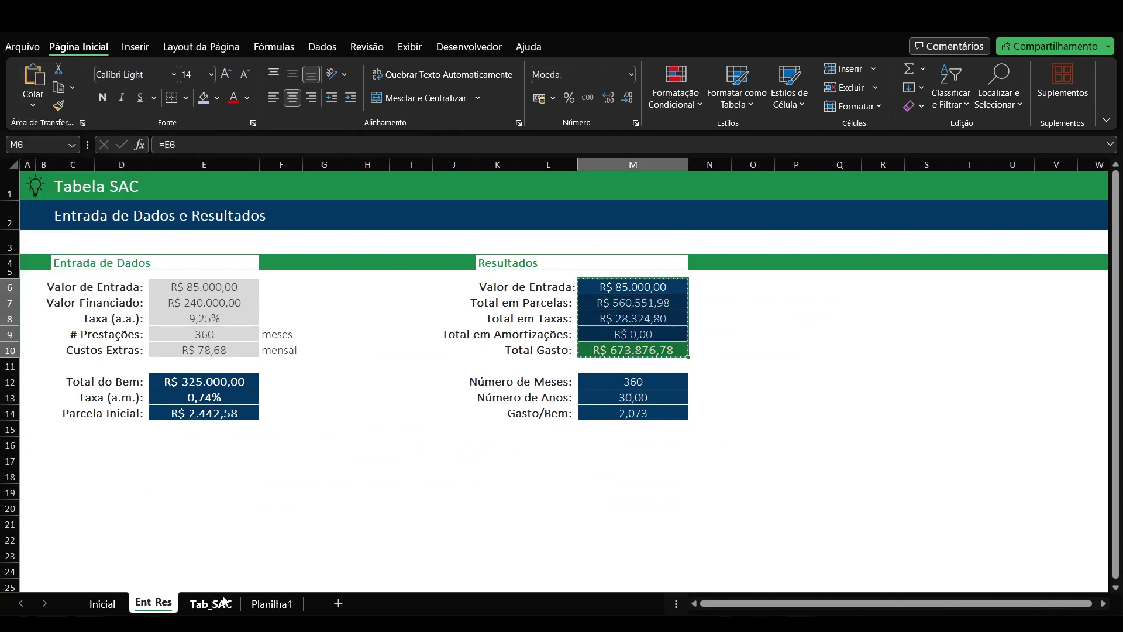
left_click(211, 604)
left_click(271, 604)
left_click(660, 274)
left_click(32, 106)
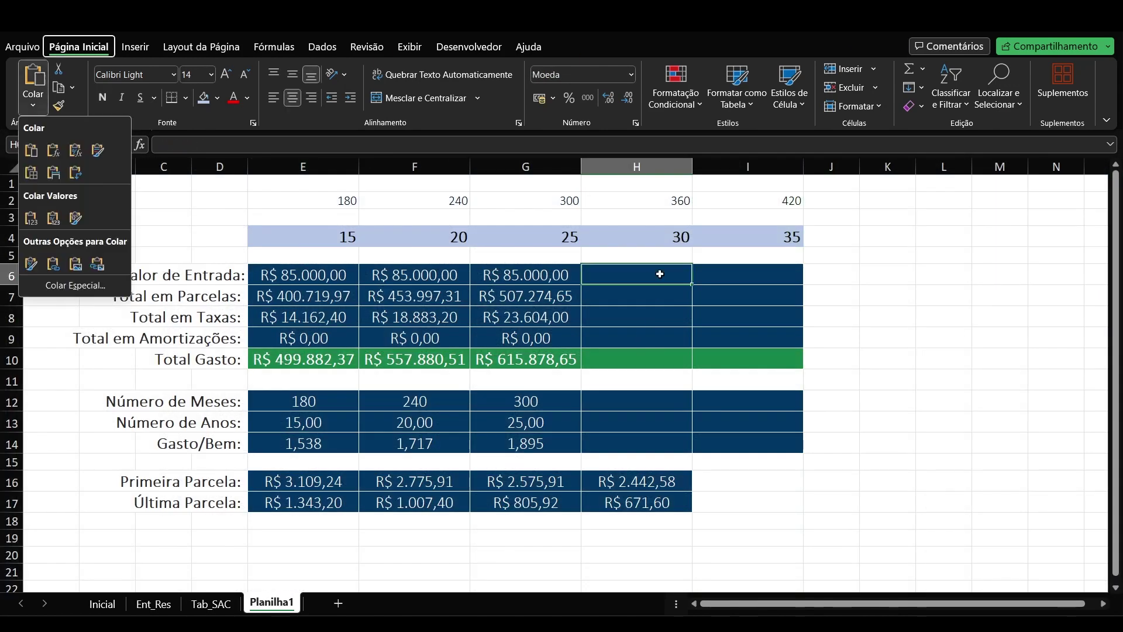
left_click(75, 218)
- Paste the 360-month Número de Meses, Número de Anos and Gasto/Bem results as values into H12:H14 of Planilha1
left_click(167, 605)
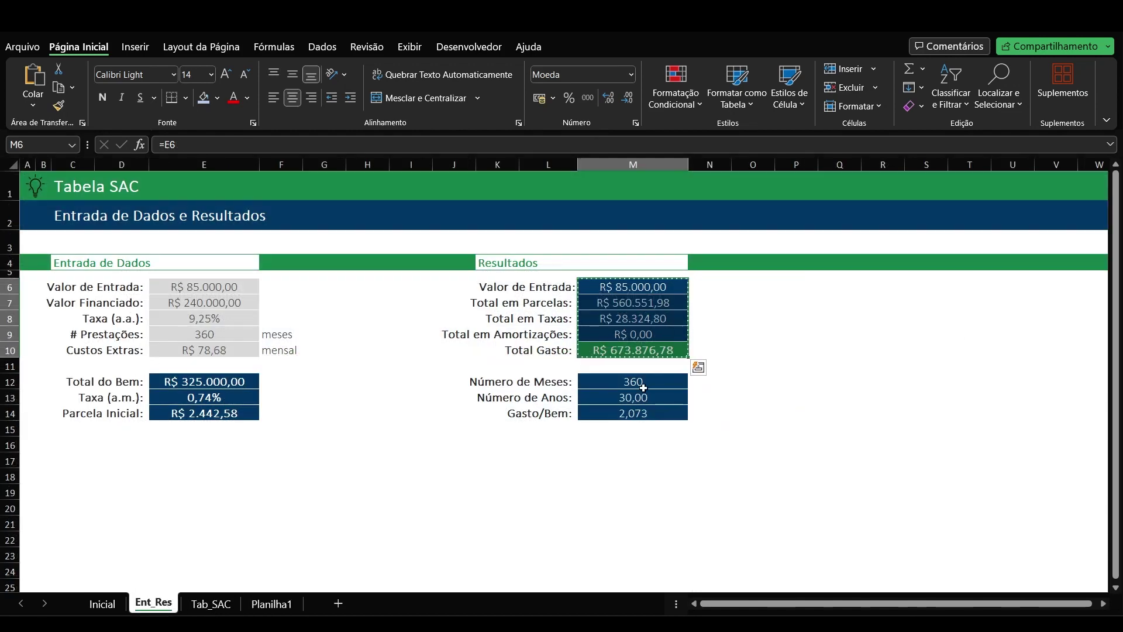
left_click_drag(641, 384, 636, 413)
key("ctrl+c")
left_click(276, 604)
left_click(659, 401)
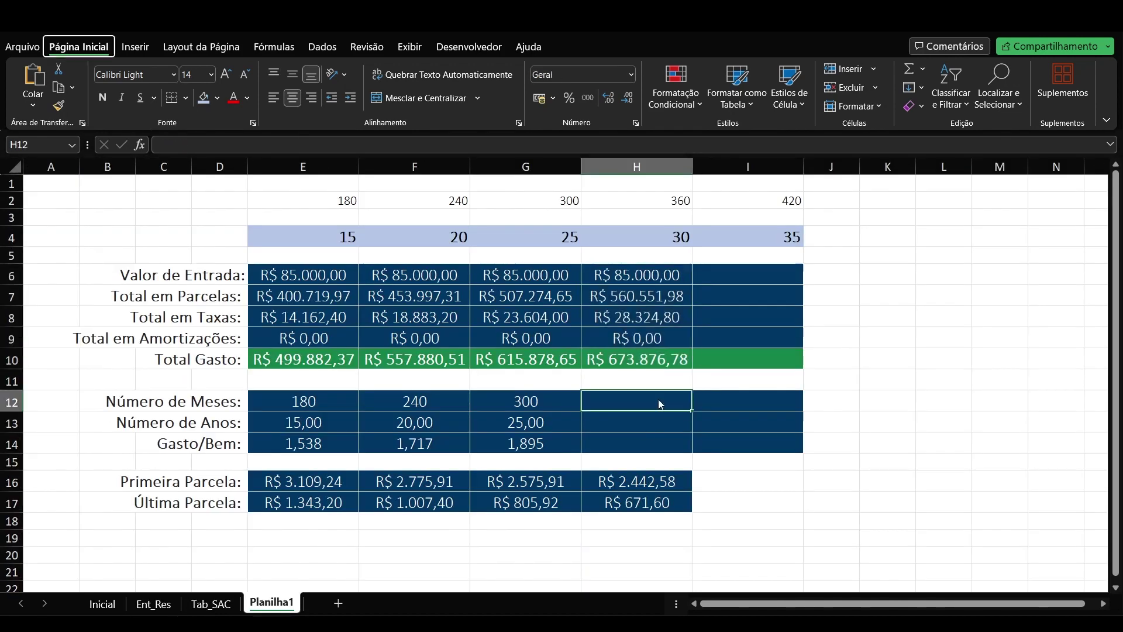
key("ctrl+v")
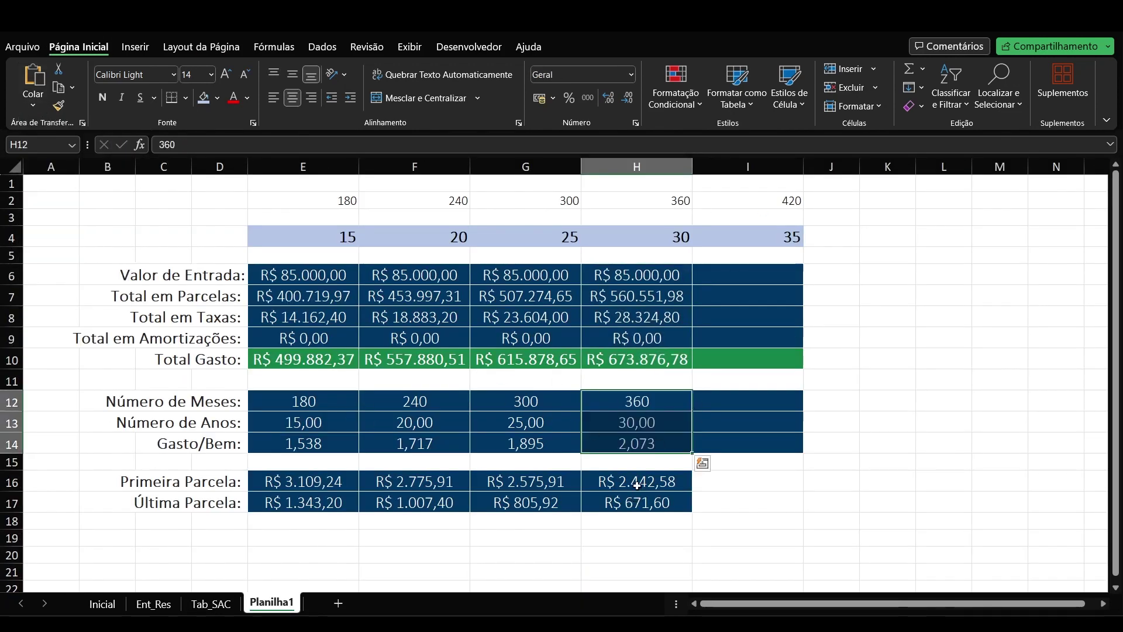
- Copy the H16:H17 instalment formulas into I16:I17, then replace those in H16:H17 with their values
left_click_drag(639, 485, 657, 497)
key("ctrl+c")
left_click(729, 480)
key("ctrl+v")
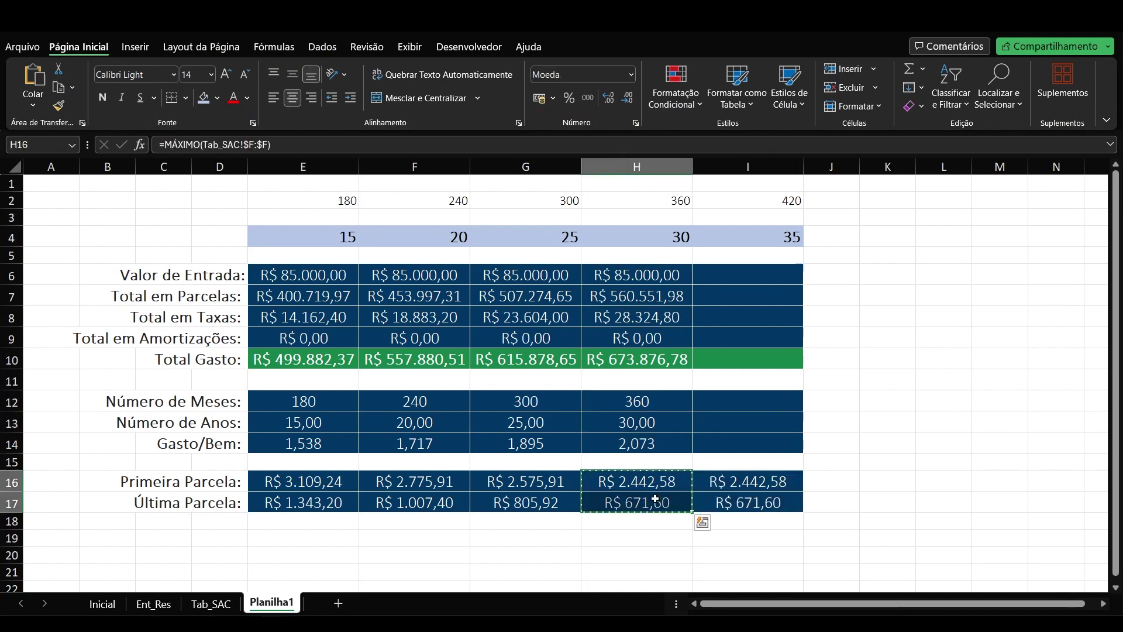
key("alt+c")
key("v")
key("v")
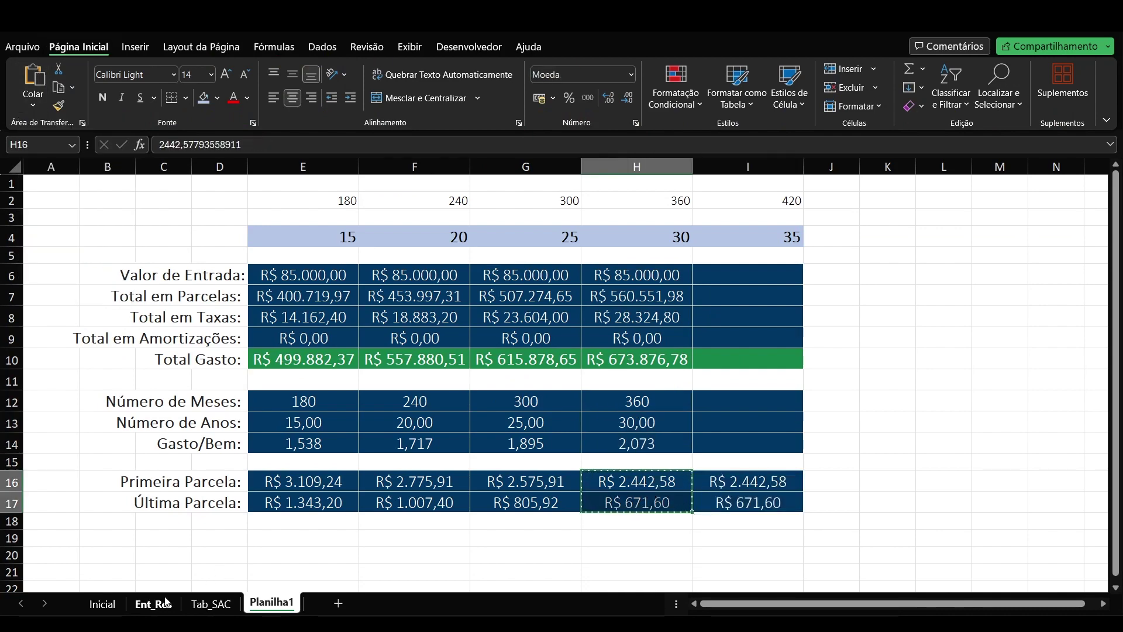
- Set # Prestações to 420 months on Ent_Res
left_click(154, 603)
left_click(213, 337)
type("420")
key("Return")
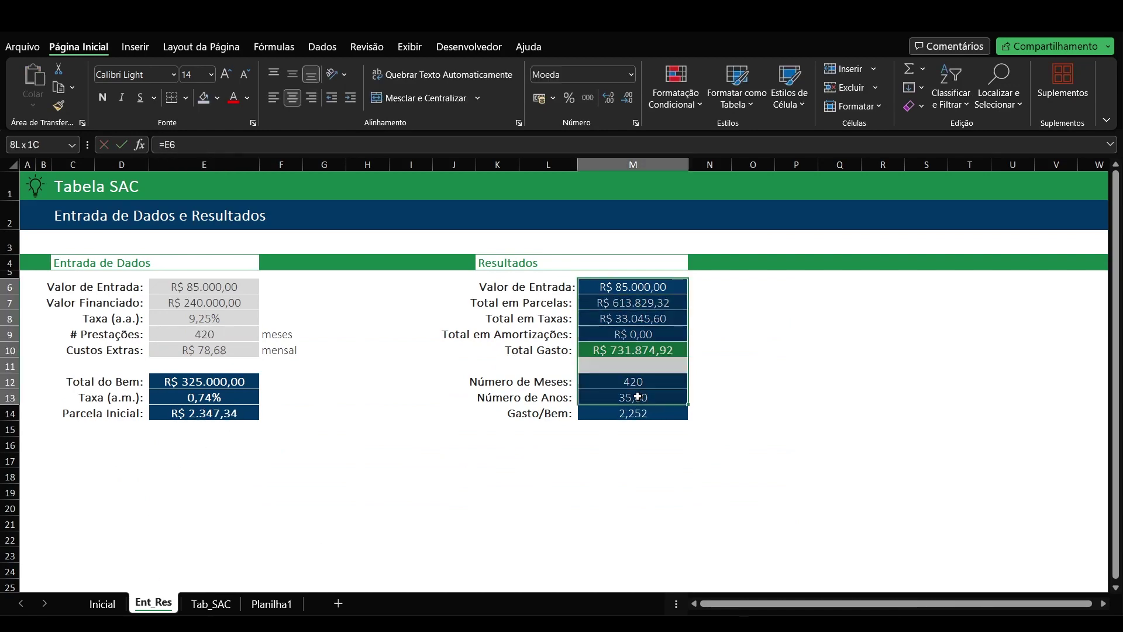
left_click(211, 603)
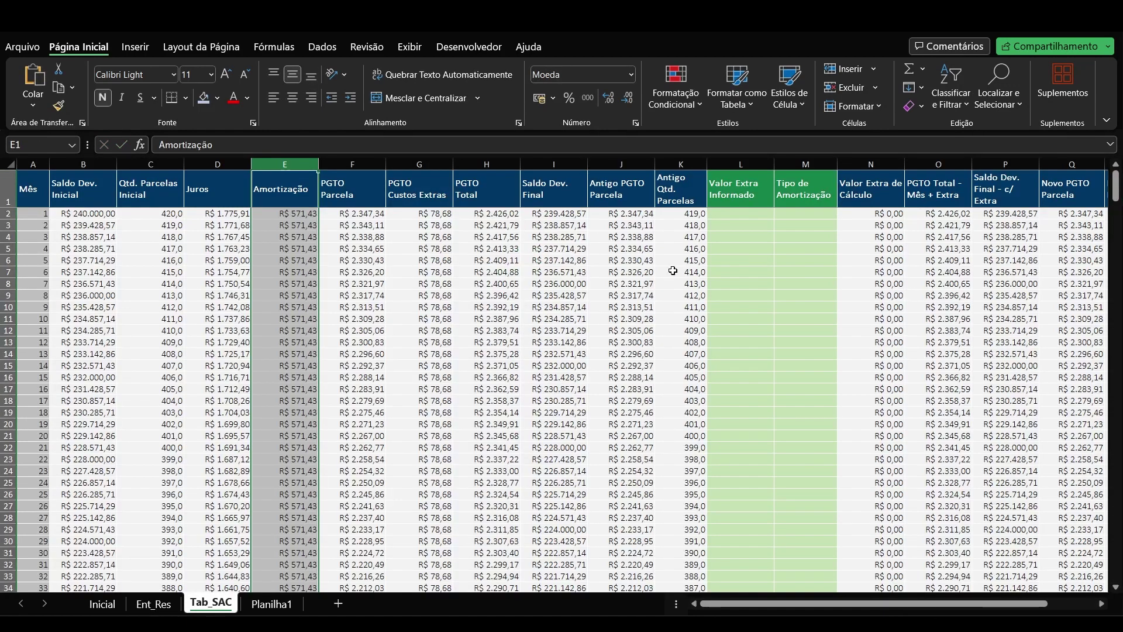
- Review the completed term comparison on Planilha1, focusing on the 30-year column
left_click(271, 603)
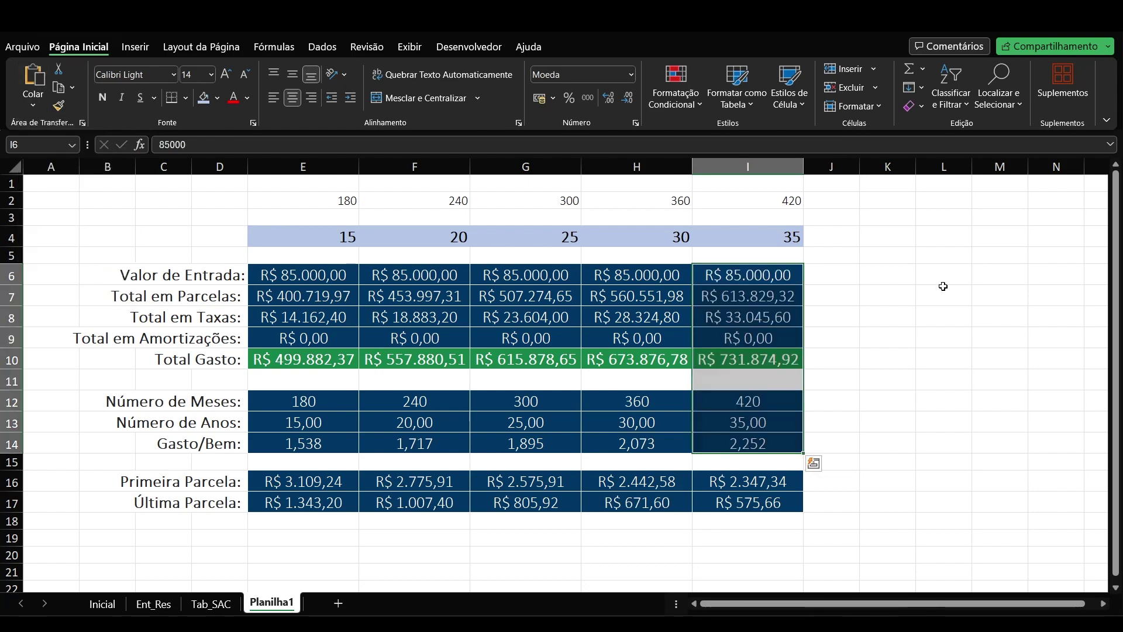
left_click(829, 379)
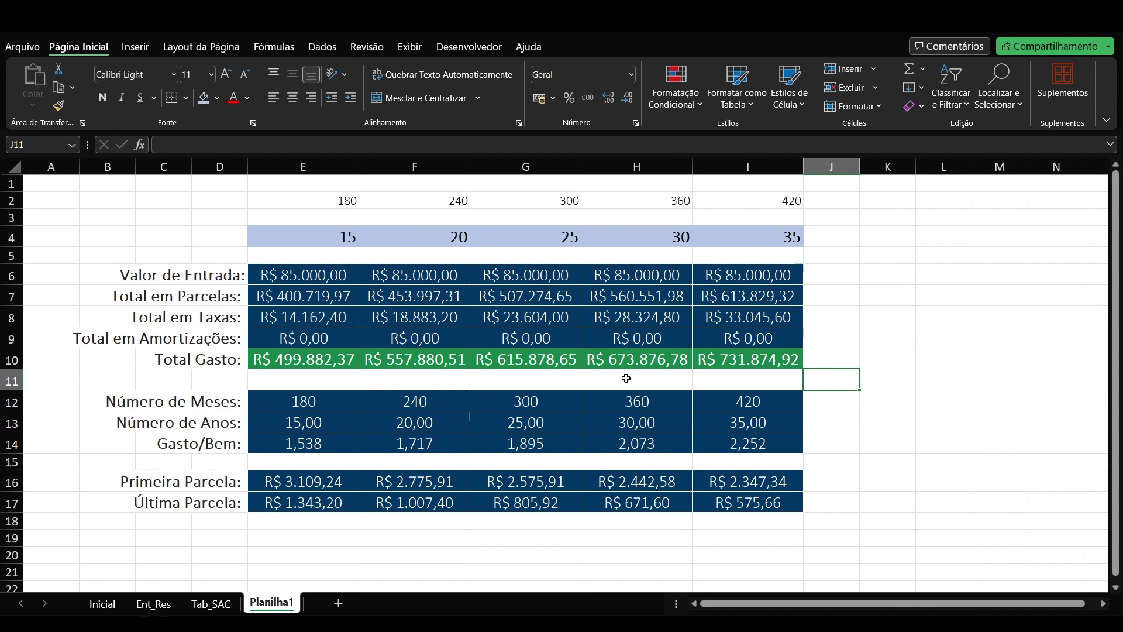
left_click_drag(655, 186, 631, 523)
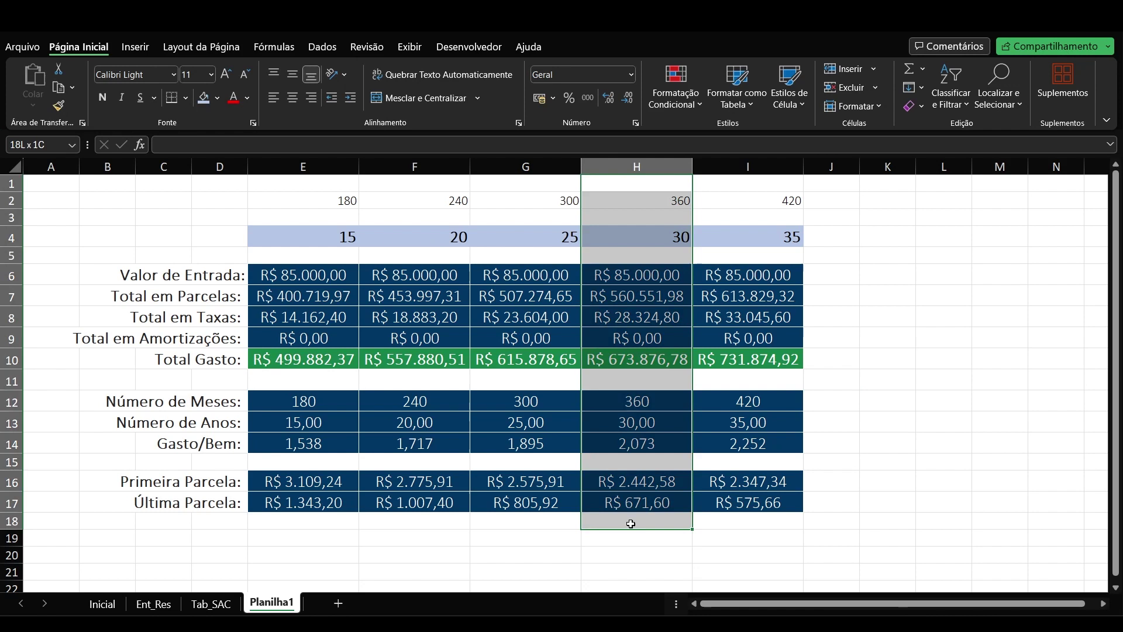
left_click(1100, 366)
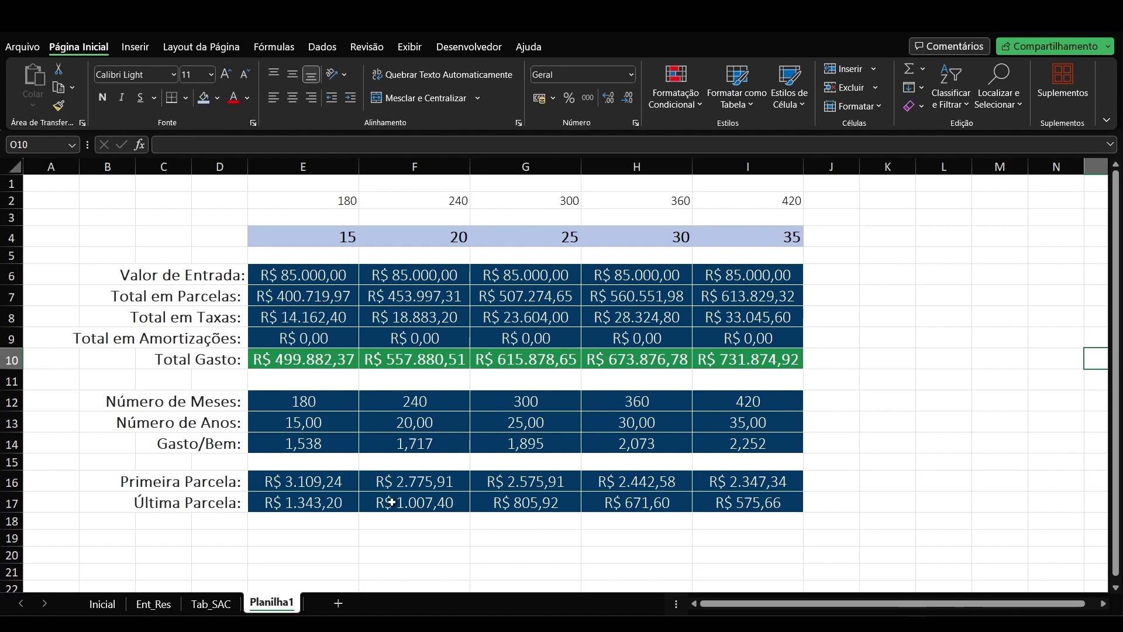
- In K16, calculate the Primeira Parcela difference between the 20-year and 30-year terms with =F16-H16
left_click(884, 486)
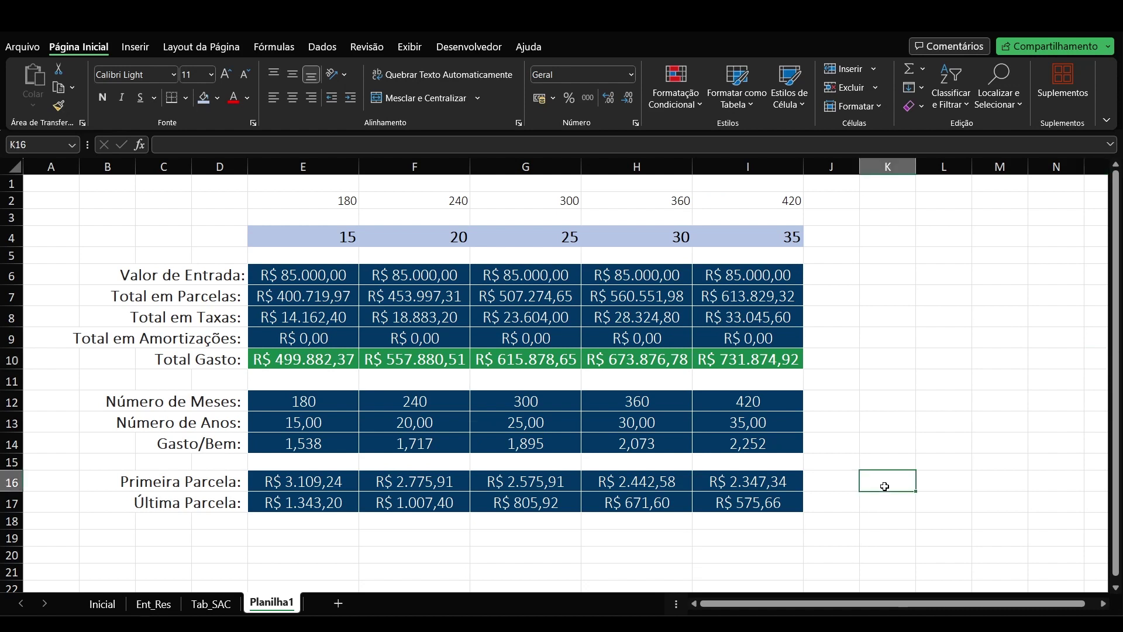
type("=")
left_click(444, 478)
type("-")
left_click(655, 483)
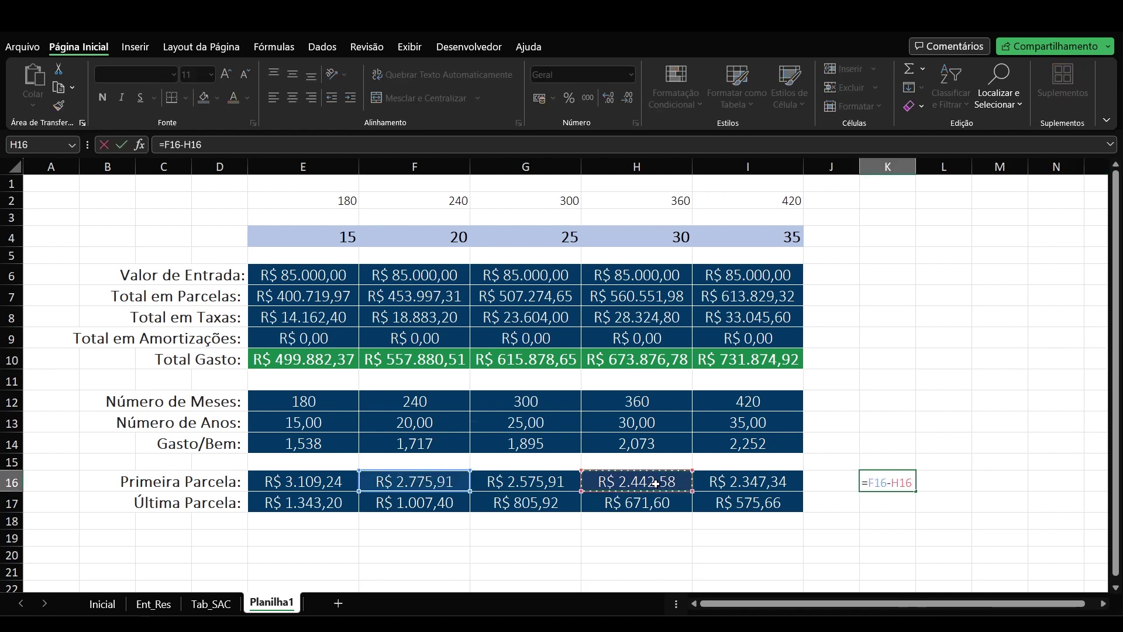
key("Return")
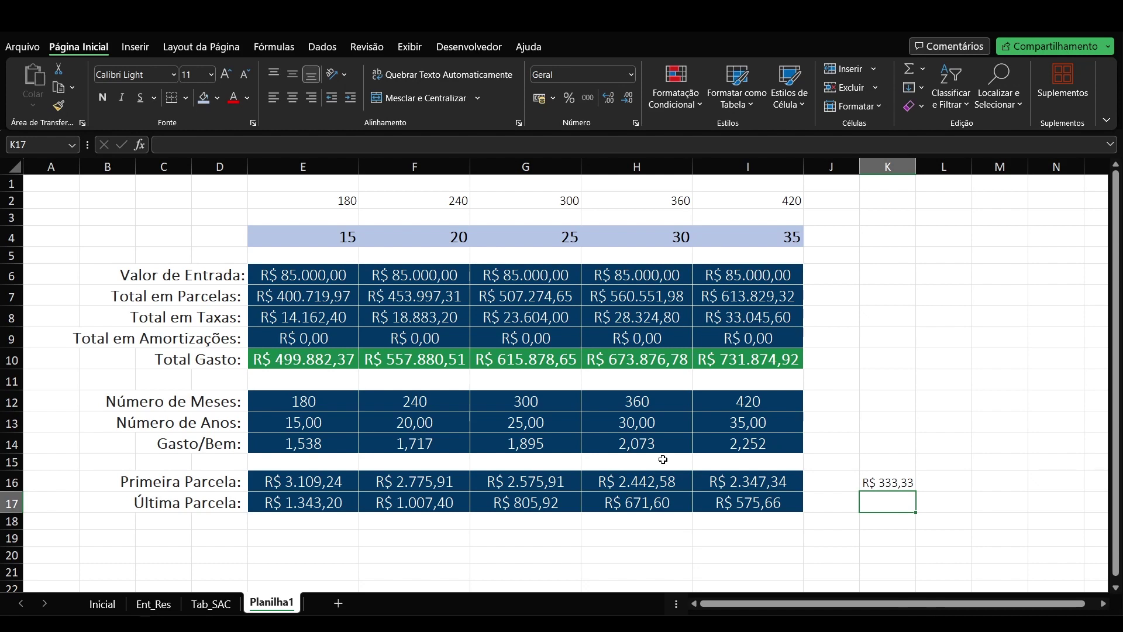
- In L16, calculate the ratio of the 20-year Primeira Parcela to the 30-year one with =F16/H16
key("Up")
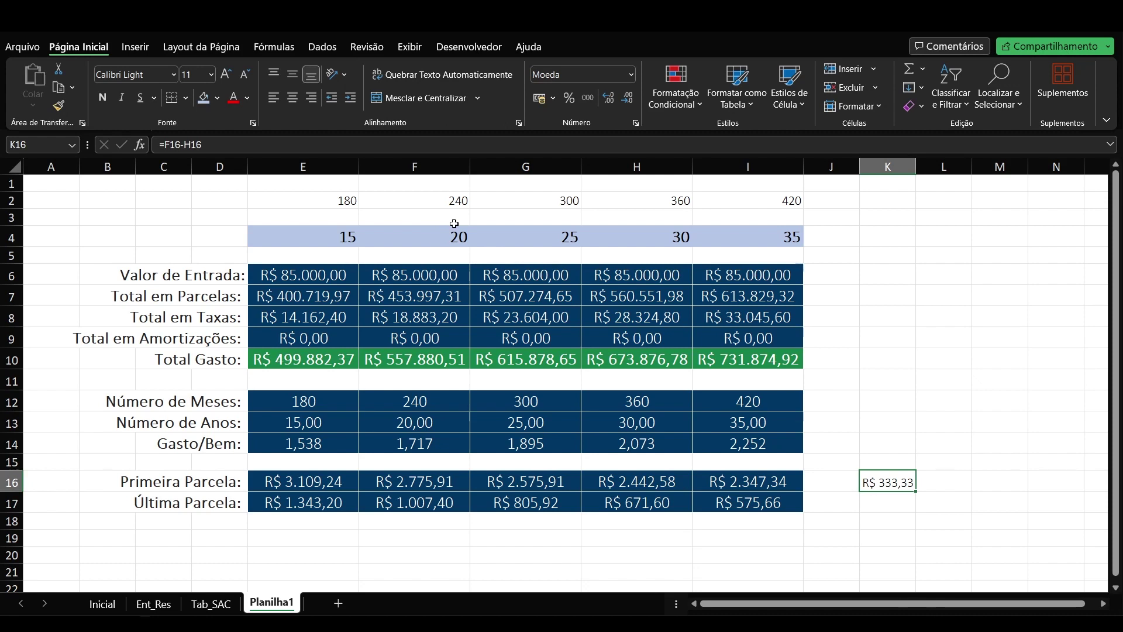
key("Right")
type("=")
key("Left")
key("Left")
key("Left")
key("Left")
key("Left")
key("Left")
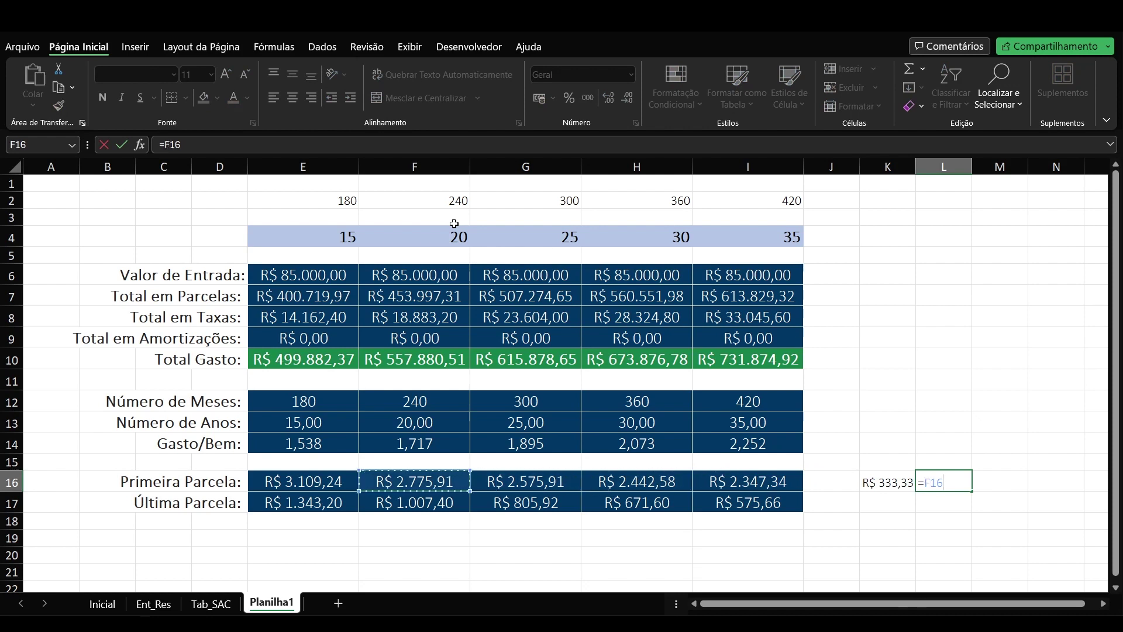
type("/")
key("Left")
key("Left")
key("Left")
key("Left")
key("Return")
key("Up")
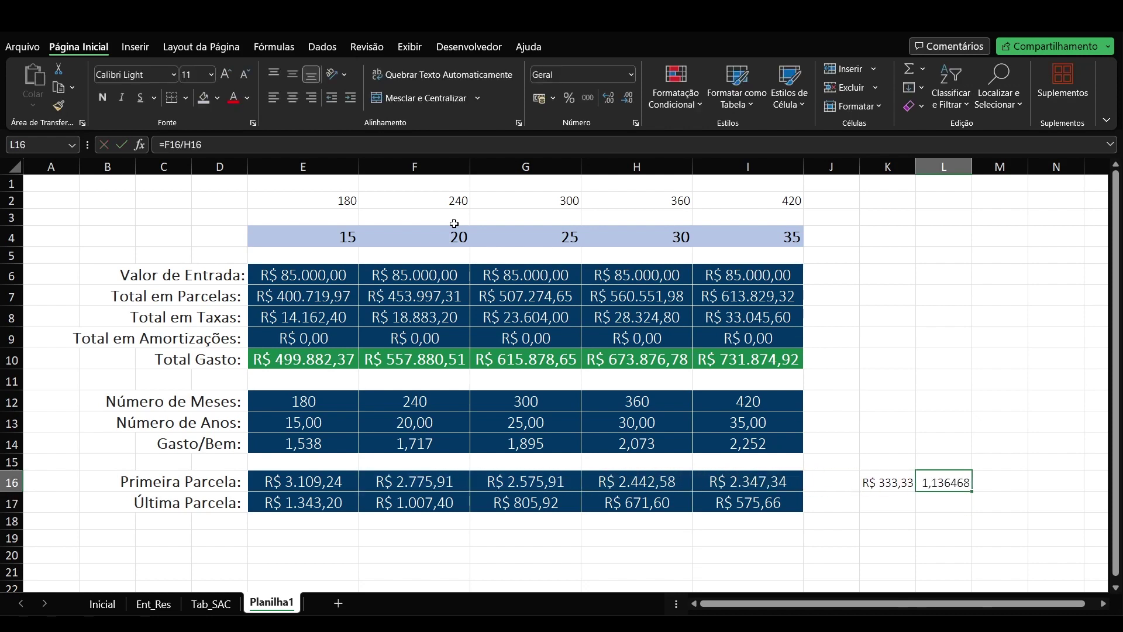
- Extend the L16 formula to =F16/H16-1 and format it as a percentage with two decimal places
key("F2")
type("-1")
key("Return")
key("Up")
left_click(570, 97)
left_click(607, 97)
left_click(607, 98)
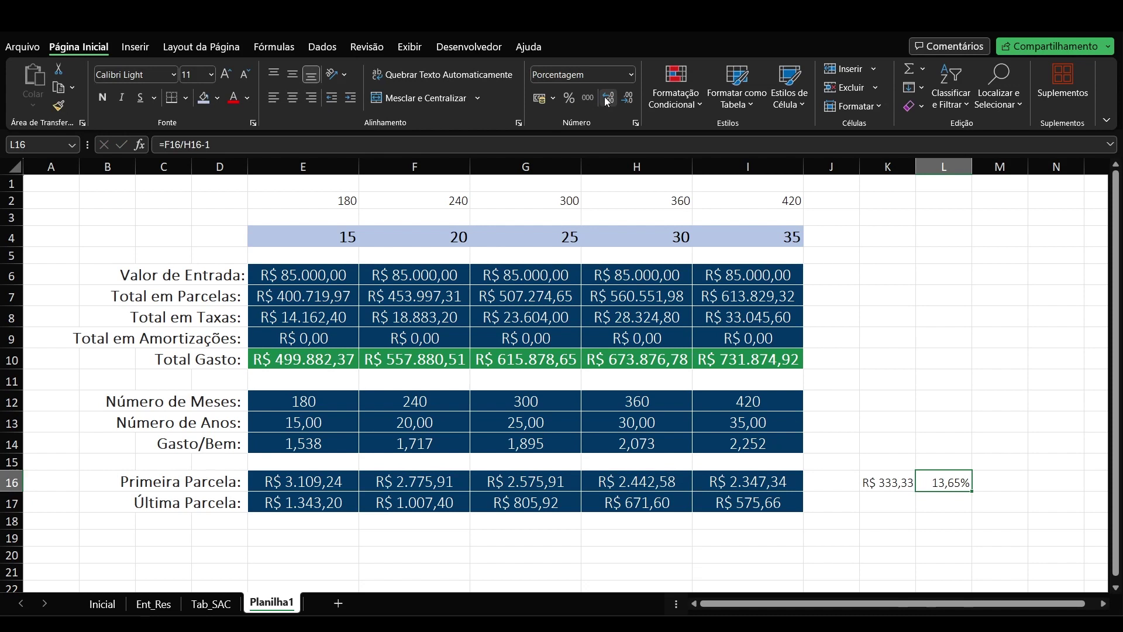
- In K10, calculate the Total Gasto difference between the 20-year and 30-year terms with =F10-H10
left_click(901, 356)
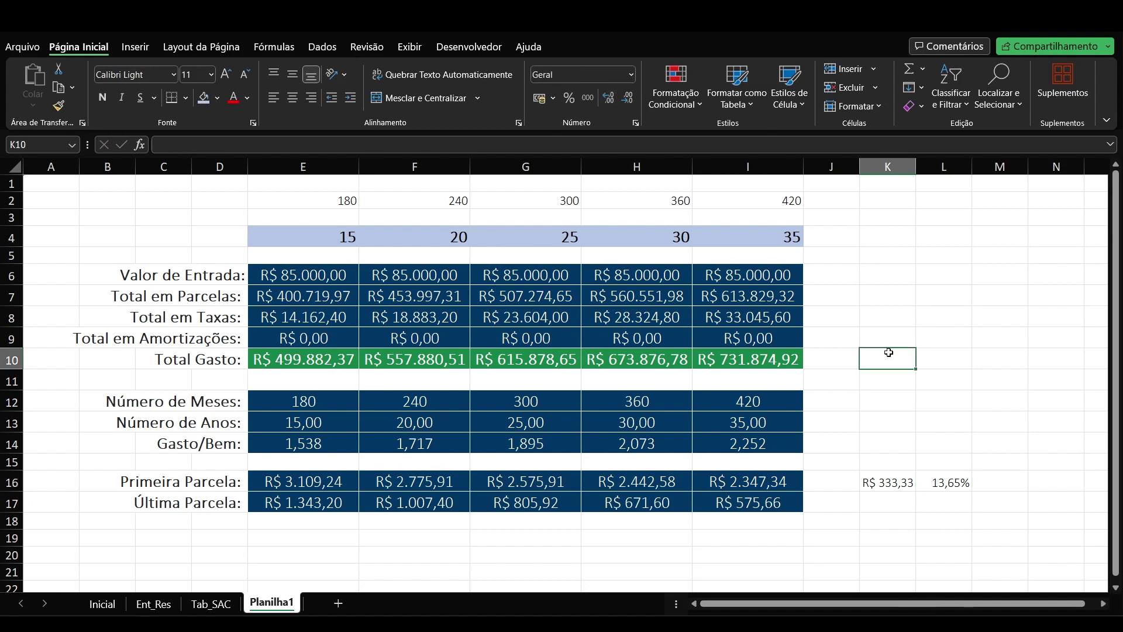
type("=")
left_click(401, 355)
type("-")
left_click(626, 359)
key("Return")
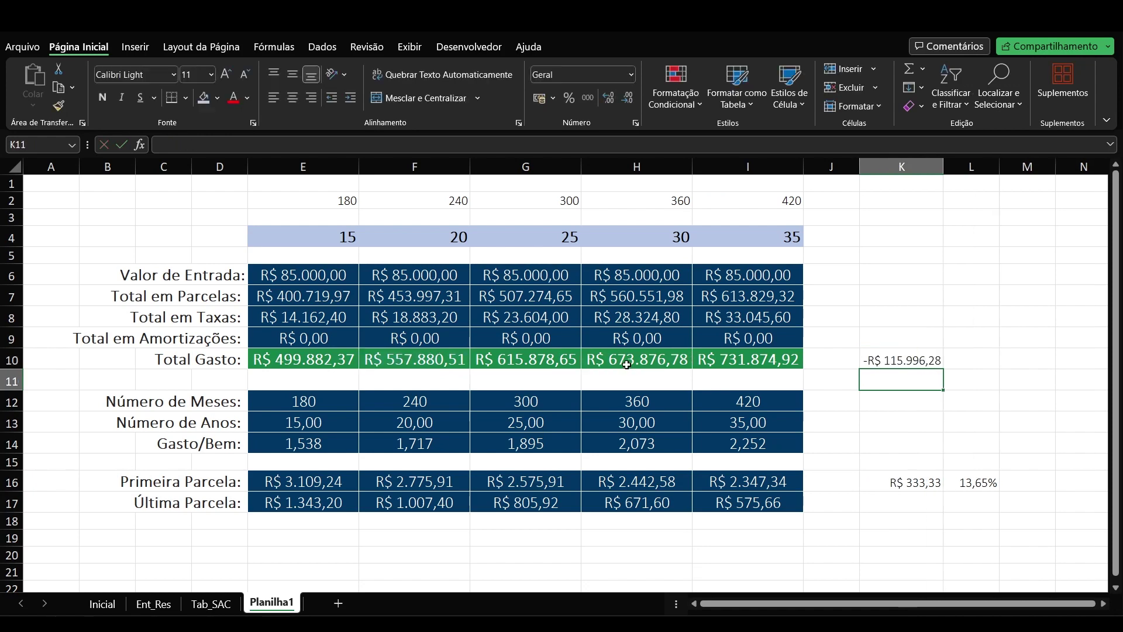